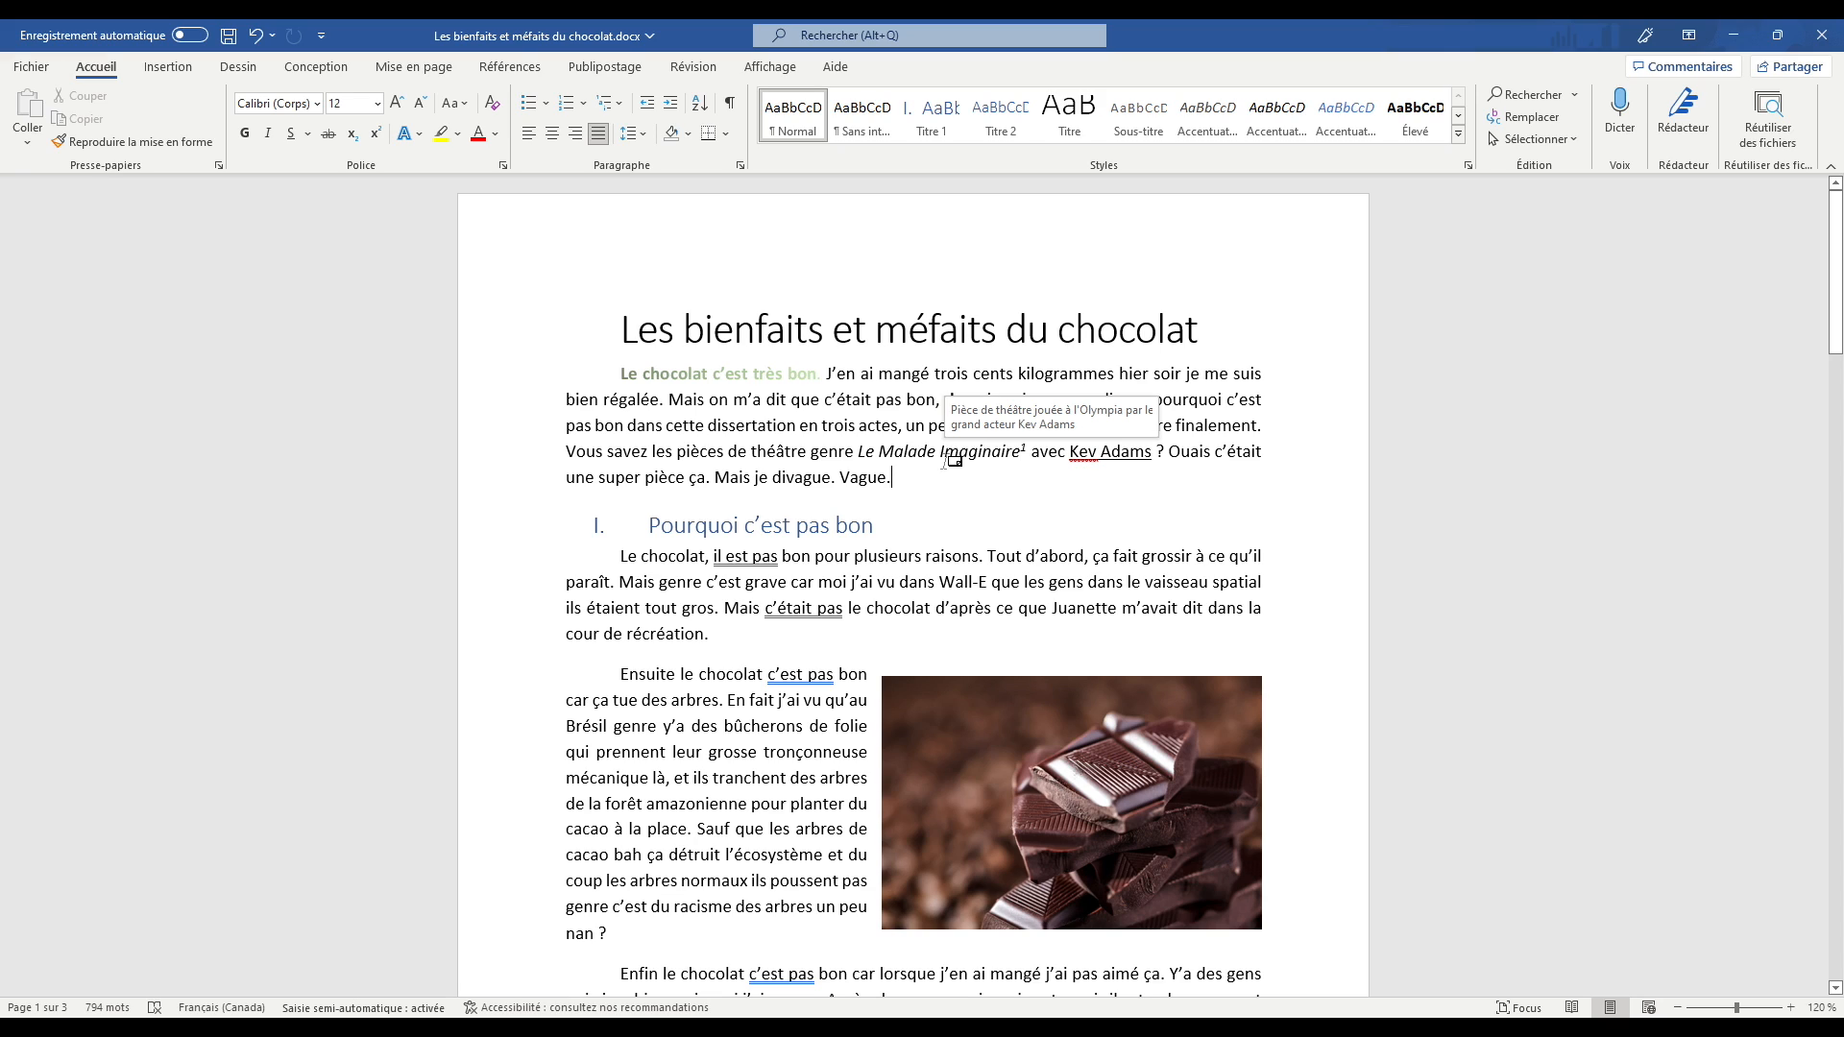
{"action": "left_click", "coordinate": [172, 85]}
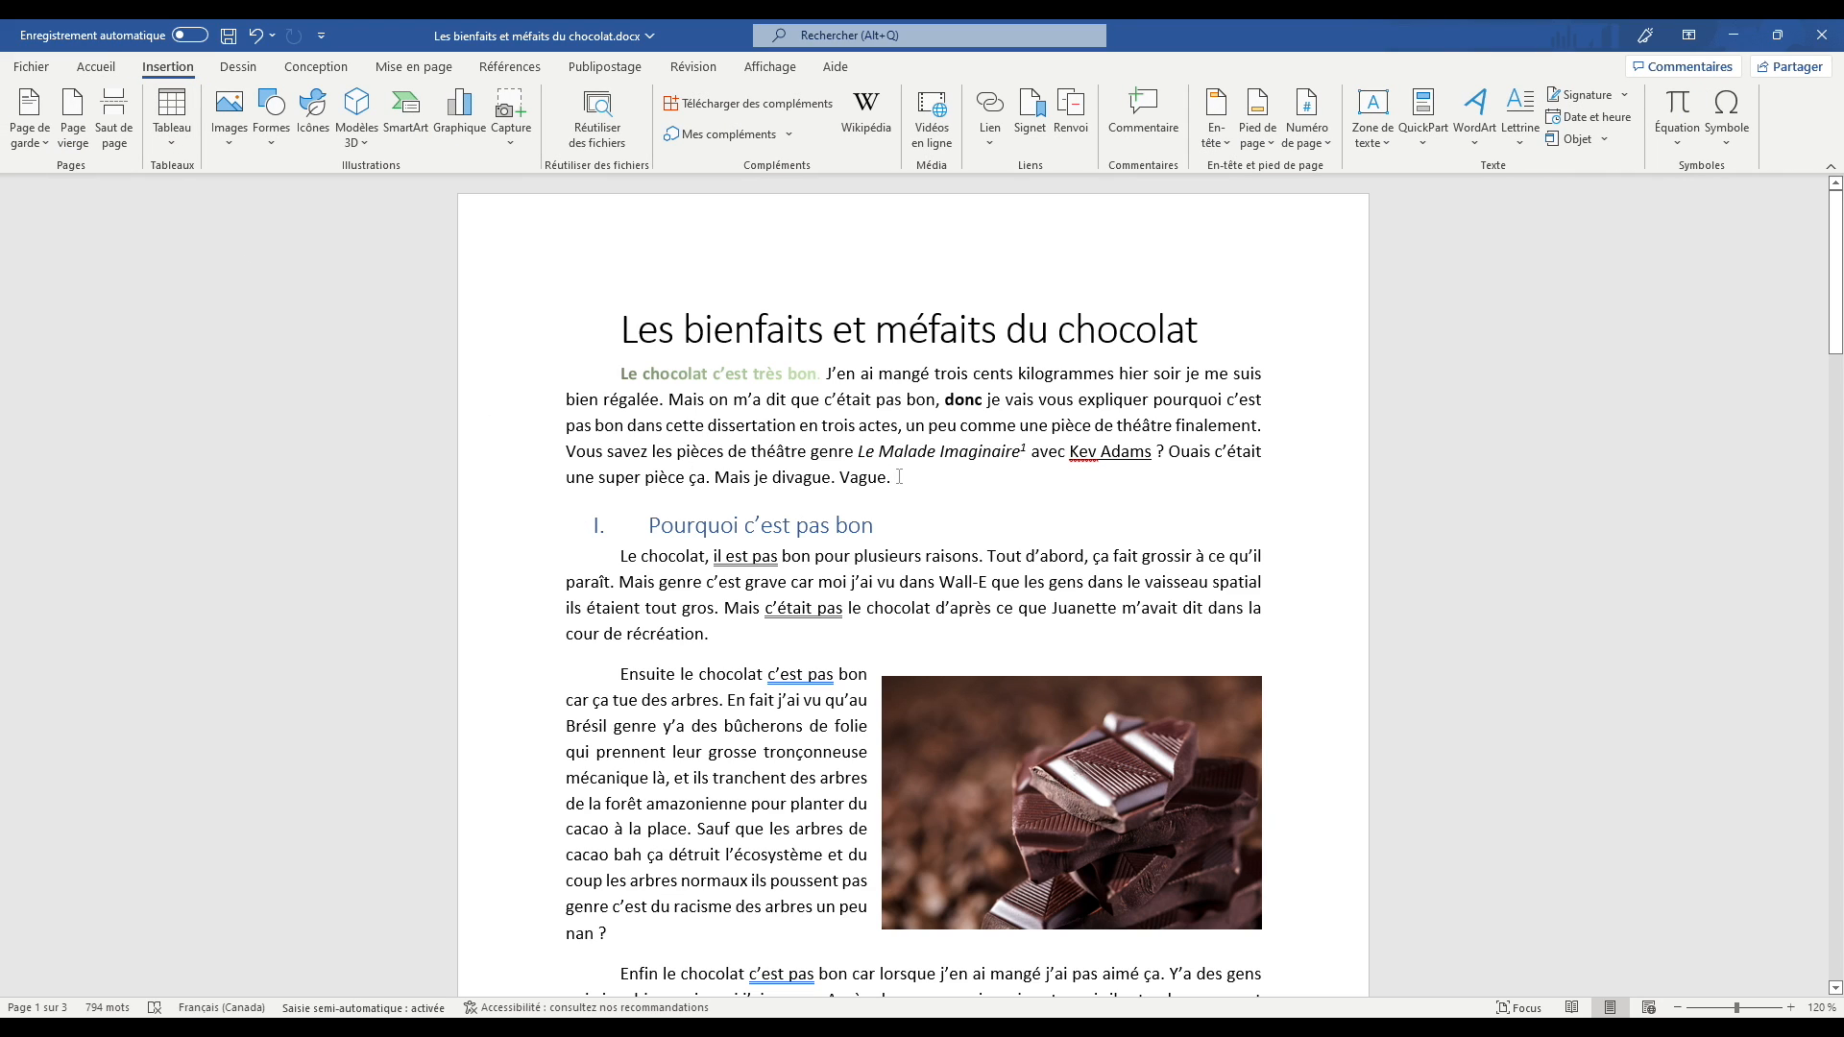
{"action": "left_click_drag", "start_coordinate": [899, 477], "coordinate": [716, 477]}
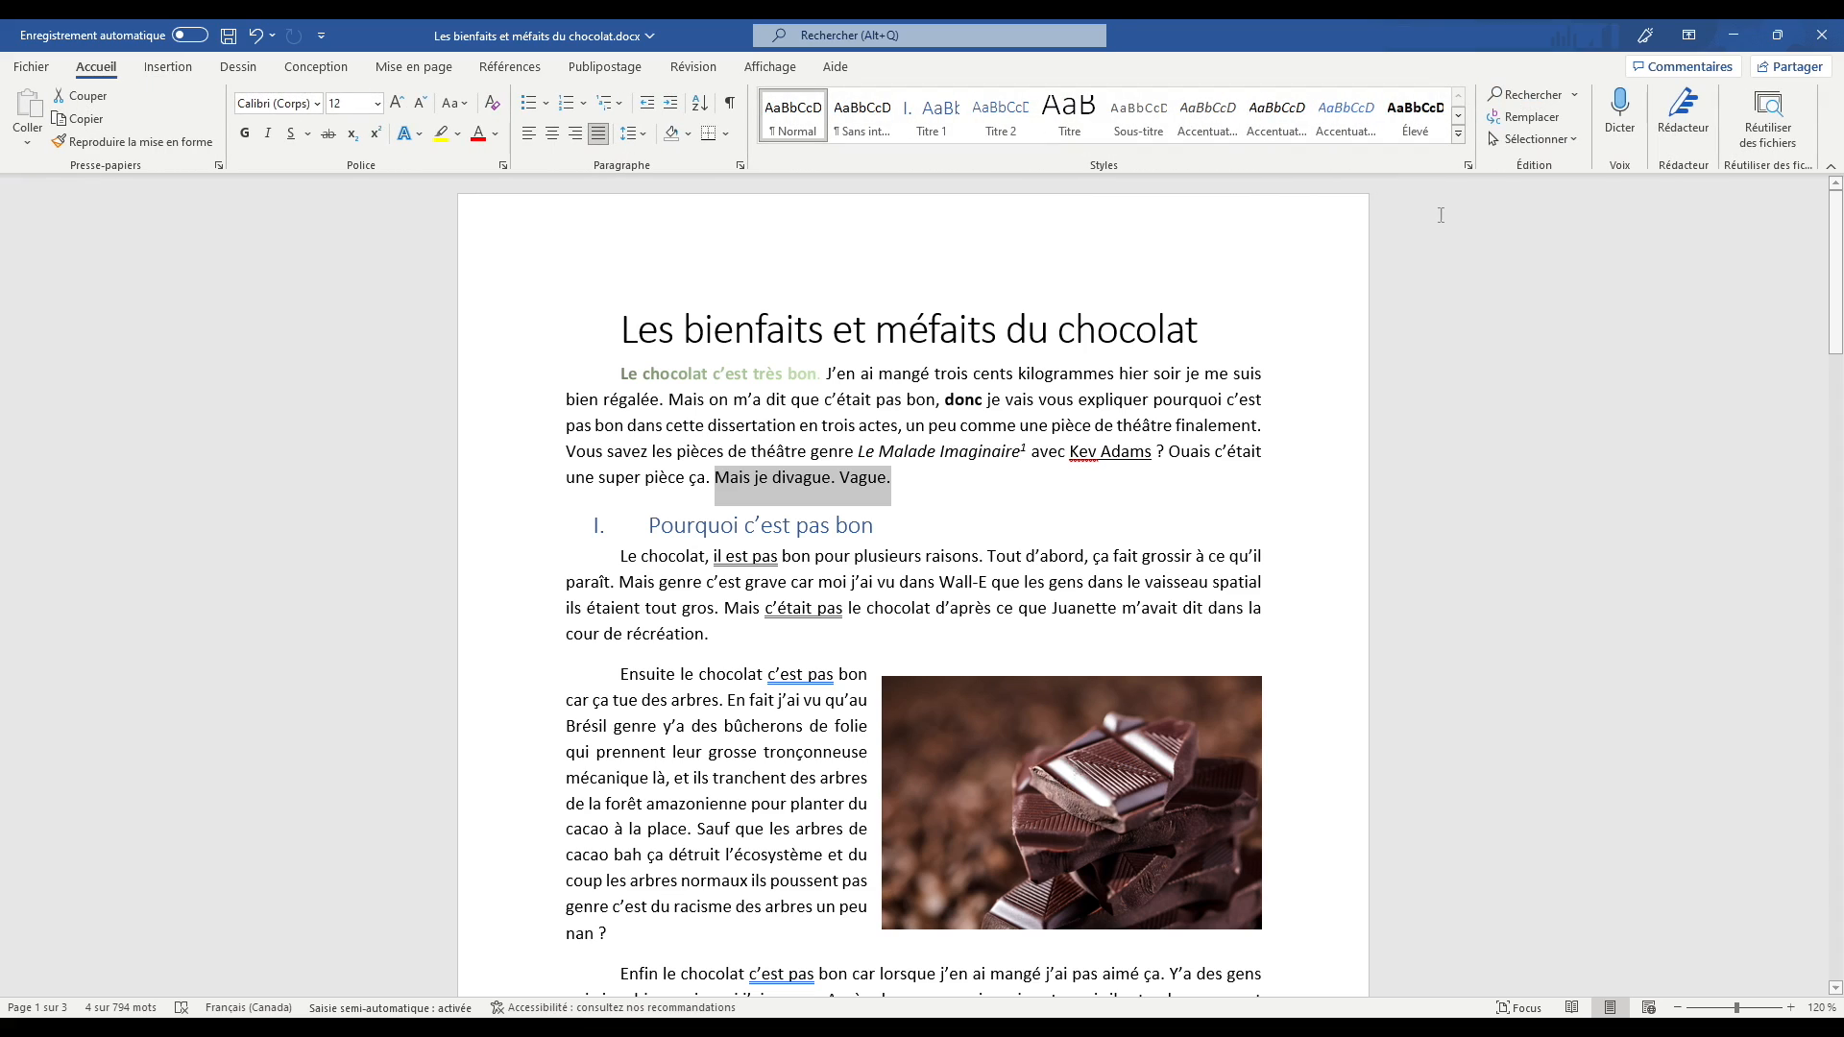
{"action": "left_click", "coordinate": [1102, 482]}
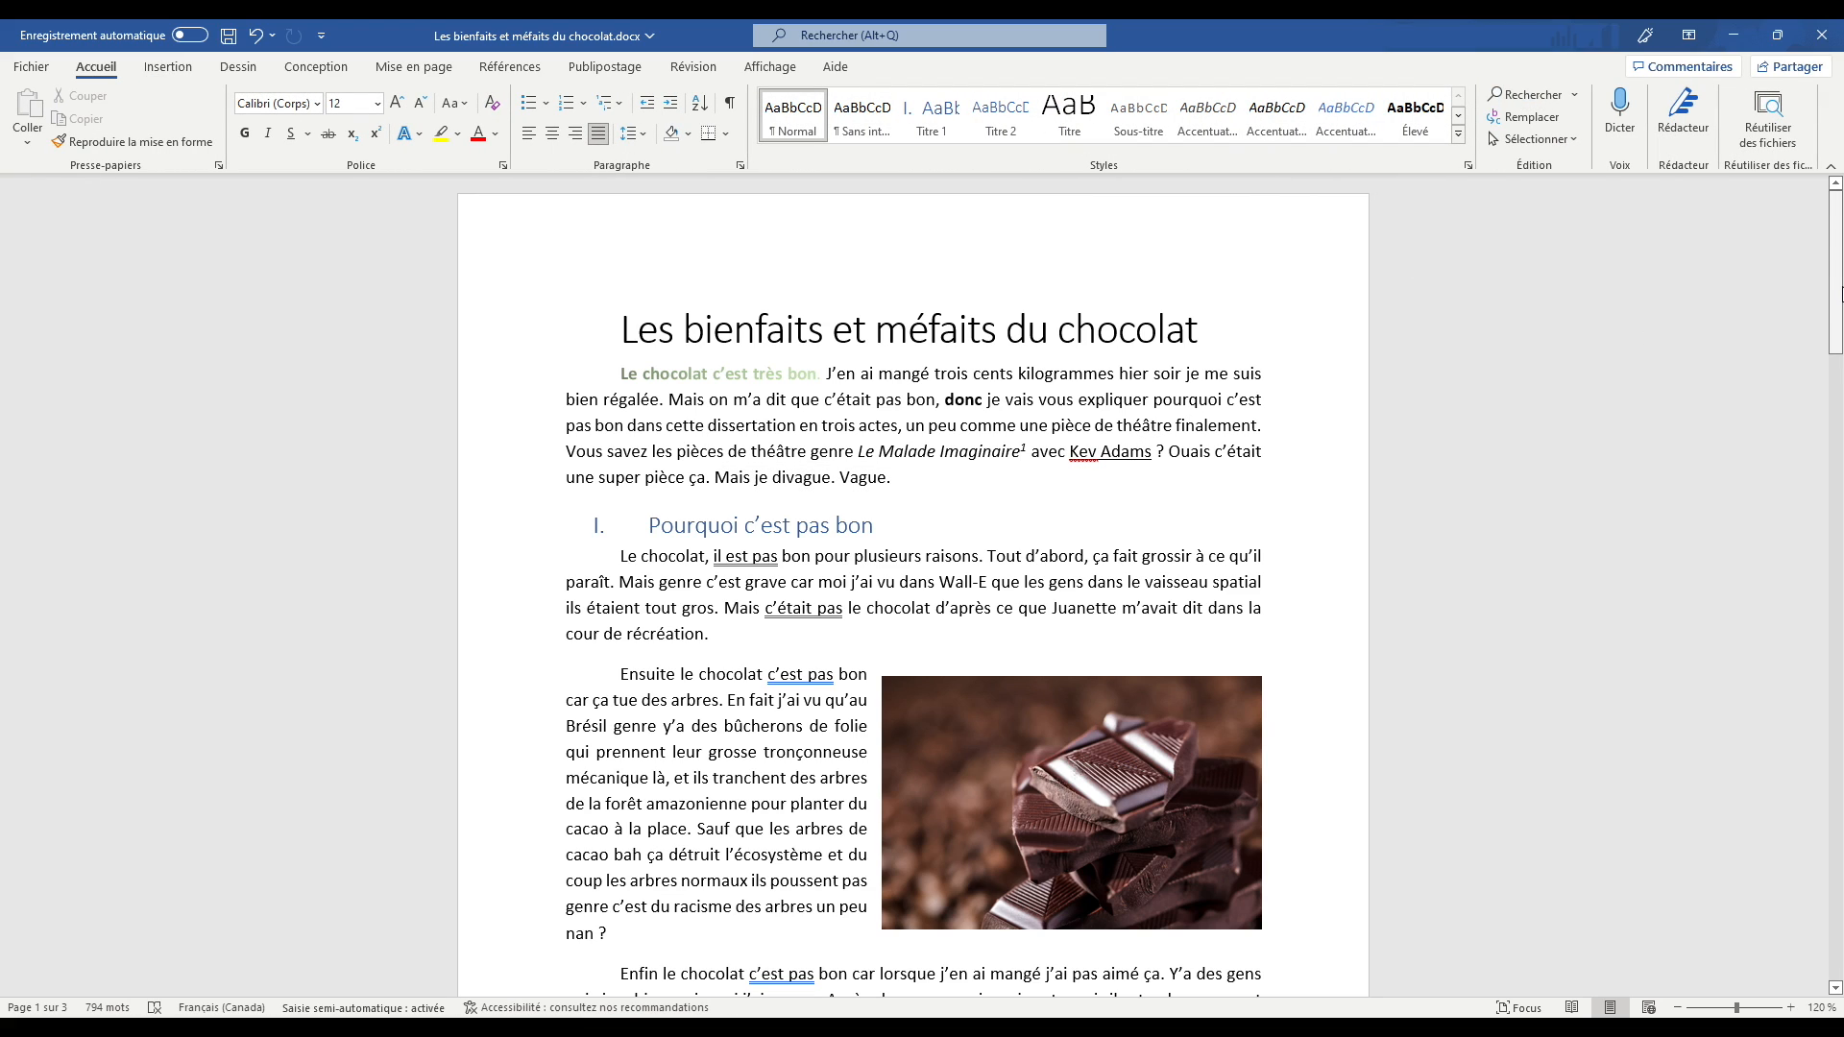
Step: Look through the document's chapters and images, from the introduction to the Conclusion chapter
{"action": "left_click_drag", "start_coordinate": [1835, 274], "coordinate": [1840, 579]}
{"action": "scroll", "coordinate": [1318, 632], "scroll_direction": "up", "scroll_amount": 5}
{"action": "scroll", "coordinate": [1323, 625], "scroll_direction": "up", "scroll_amount": 10}
{"action": "scroll", "coordinate": [1738, 350], "scroll_direction": "down", "scroll_amount": 10}
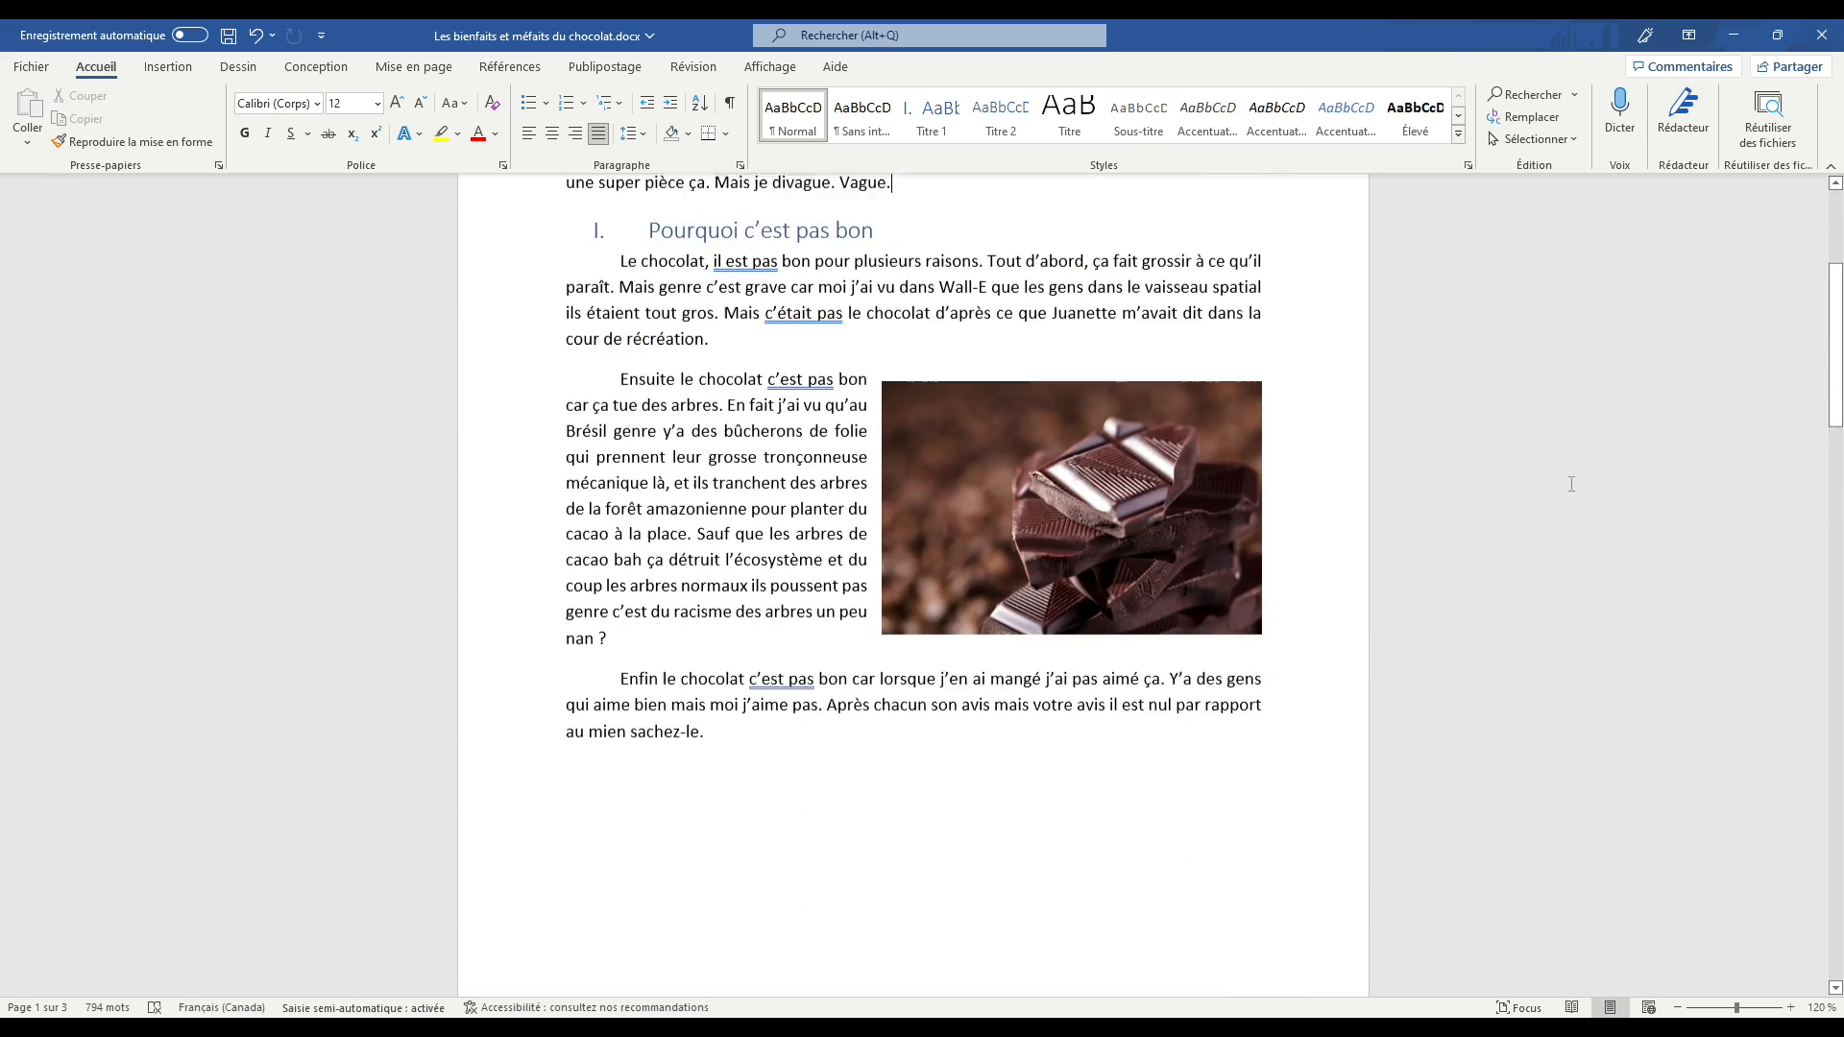
{"action": "scroll", "coordinate": [1268, 543], "scroll_direction": "up", "scroll_amount": 10}
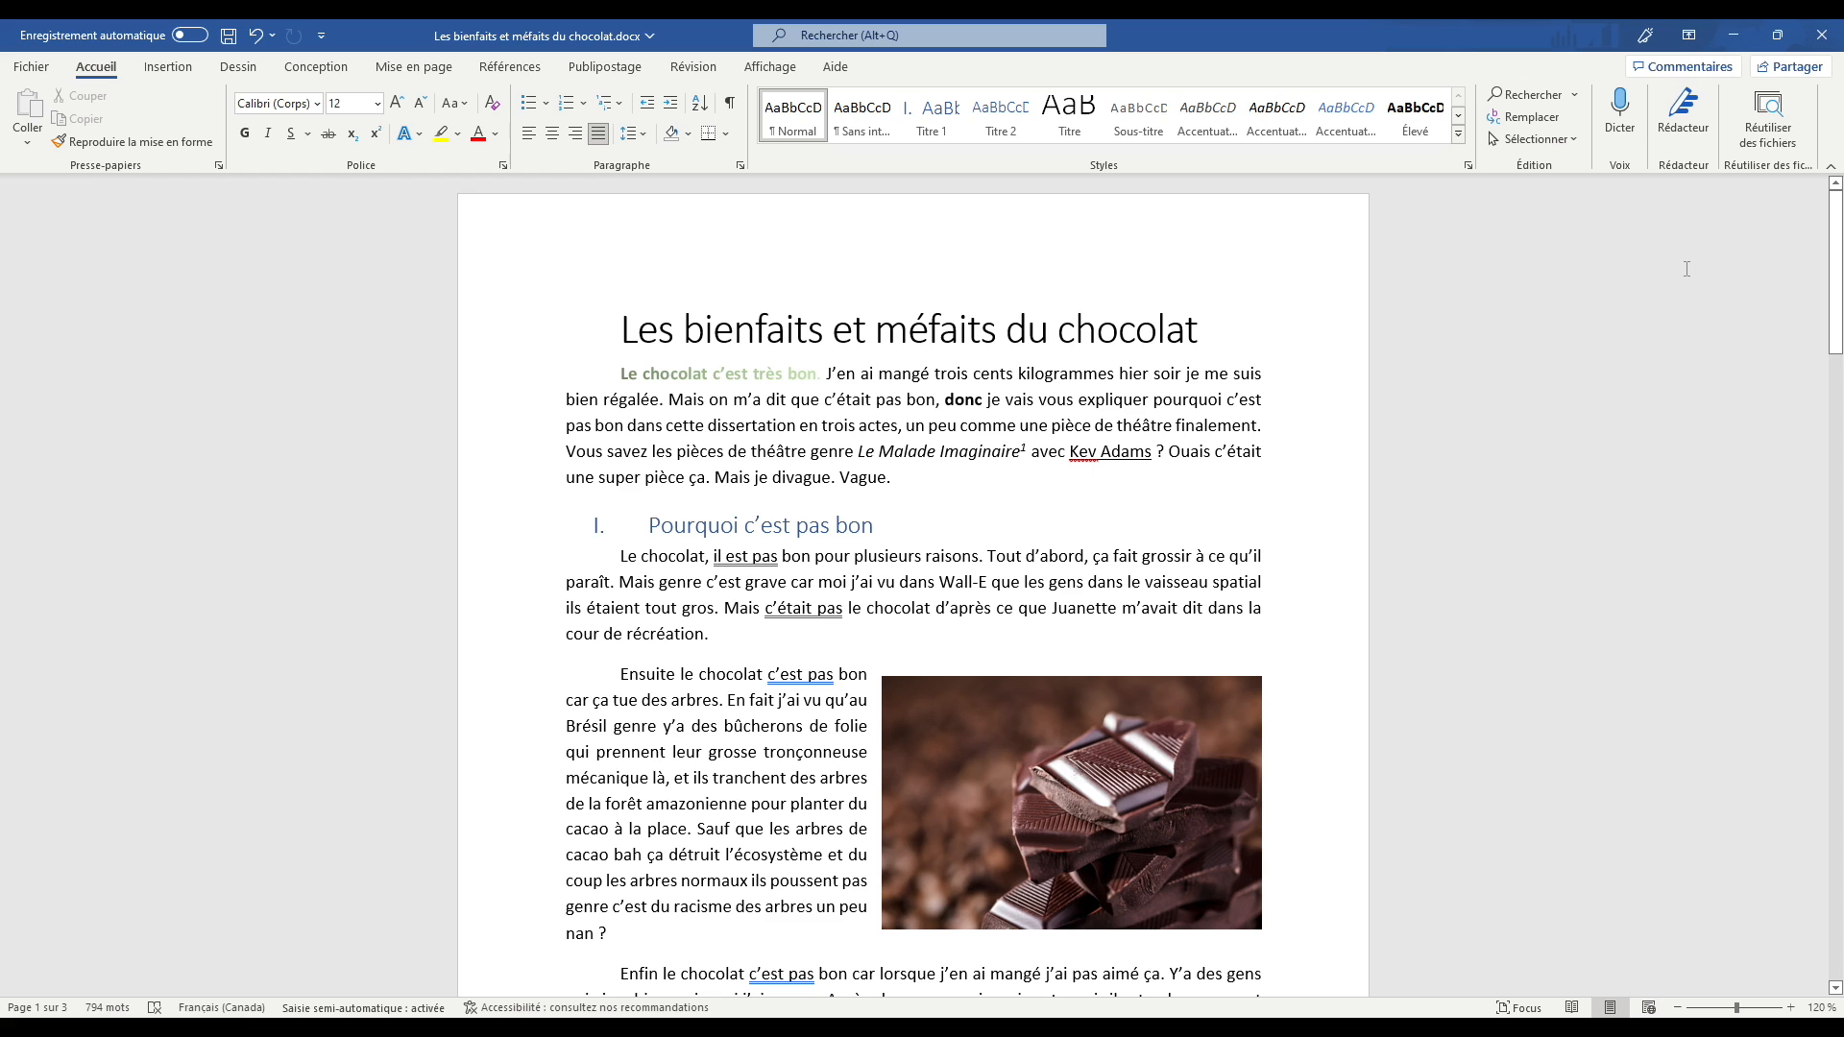
{"action": "left_click_drag", "start_coordinate": [1838, 252], "coordinate": [1840, 511]}
{"action": "scroll", "coordinate": [919, 453], "scroll_direction": "down", "scroll_amount": 12}
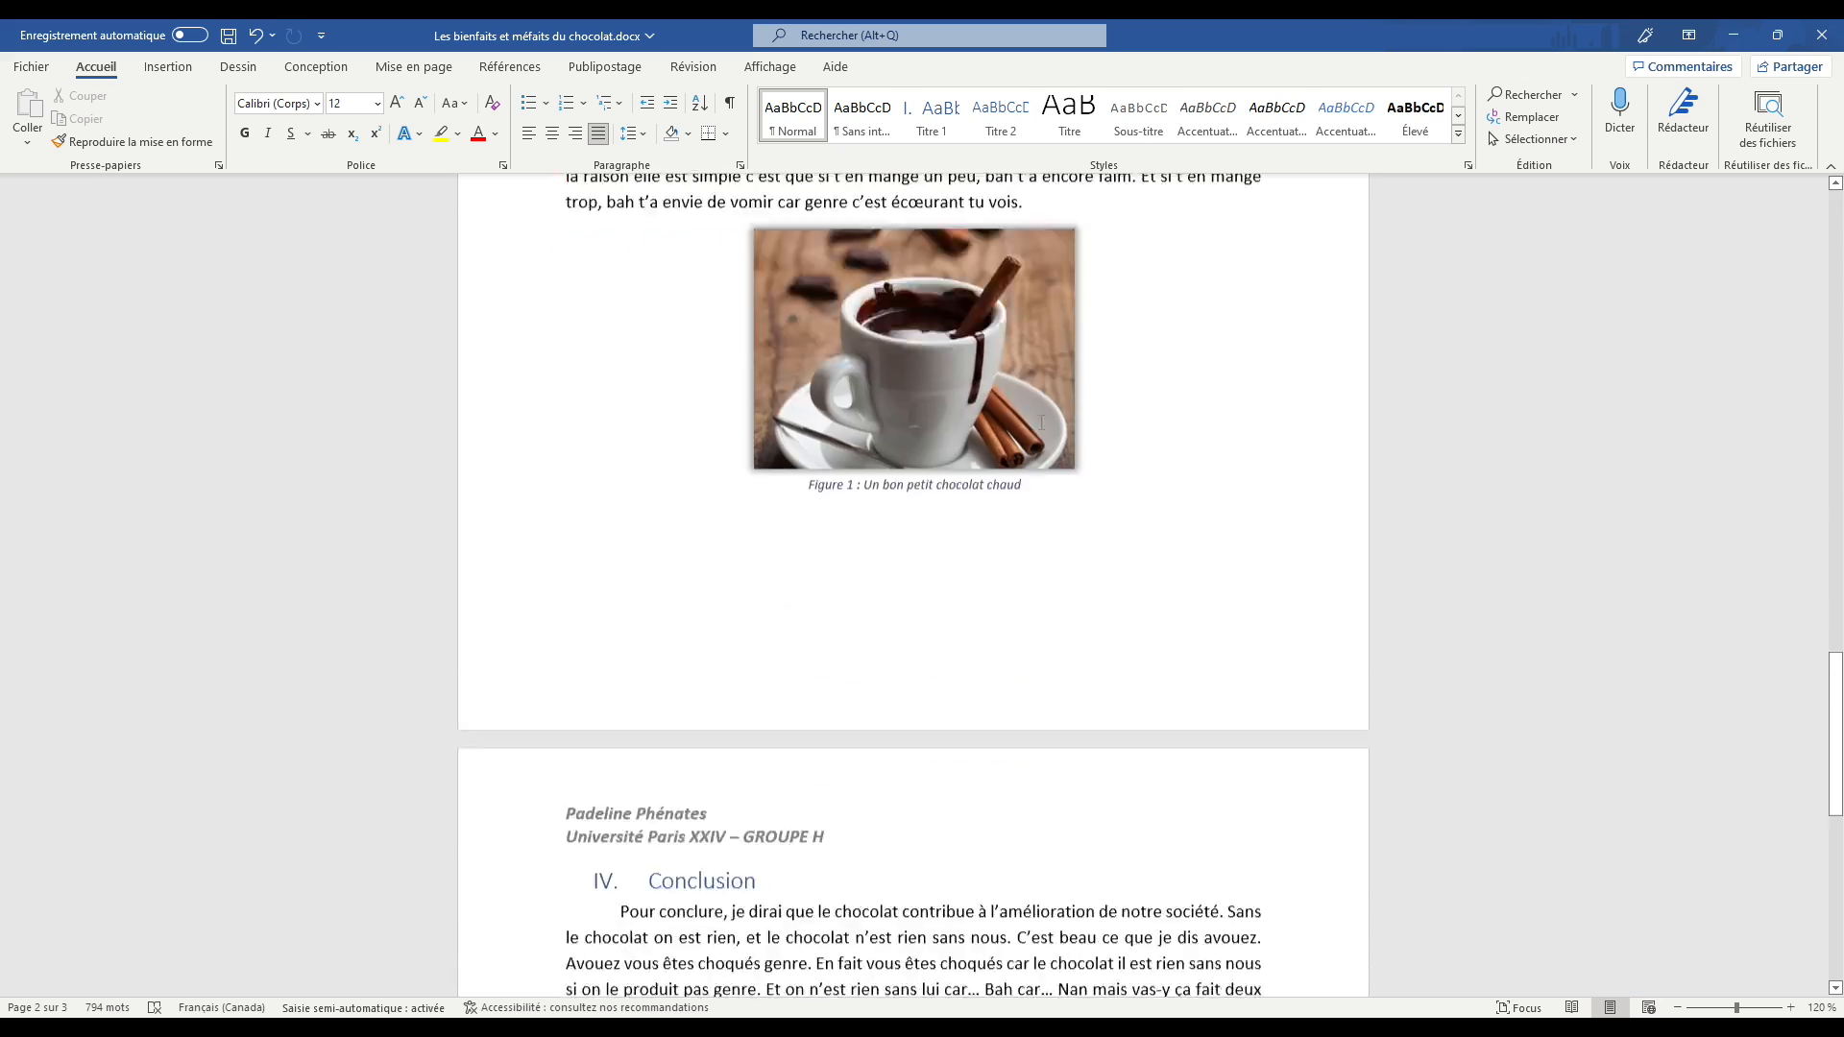
{"action": "left_click_drag", "start_coordinate": [1840, 793], "coordinate": [1839, 265]}
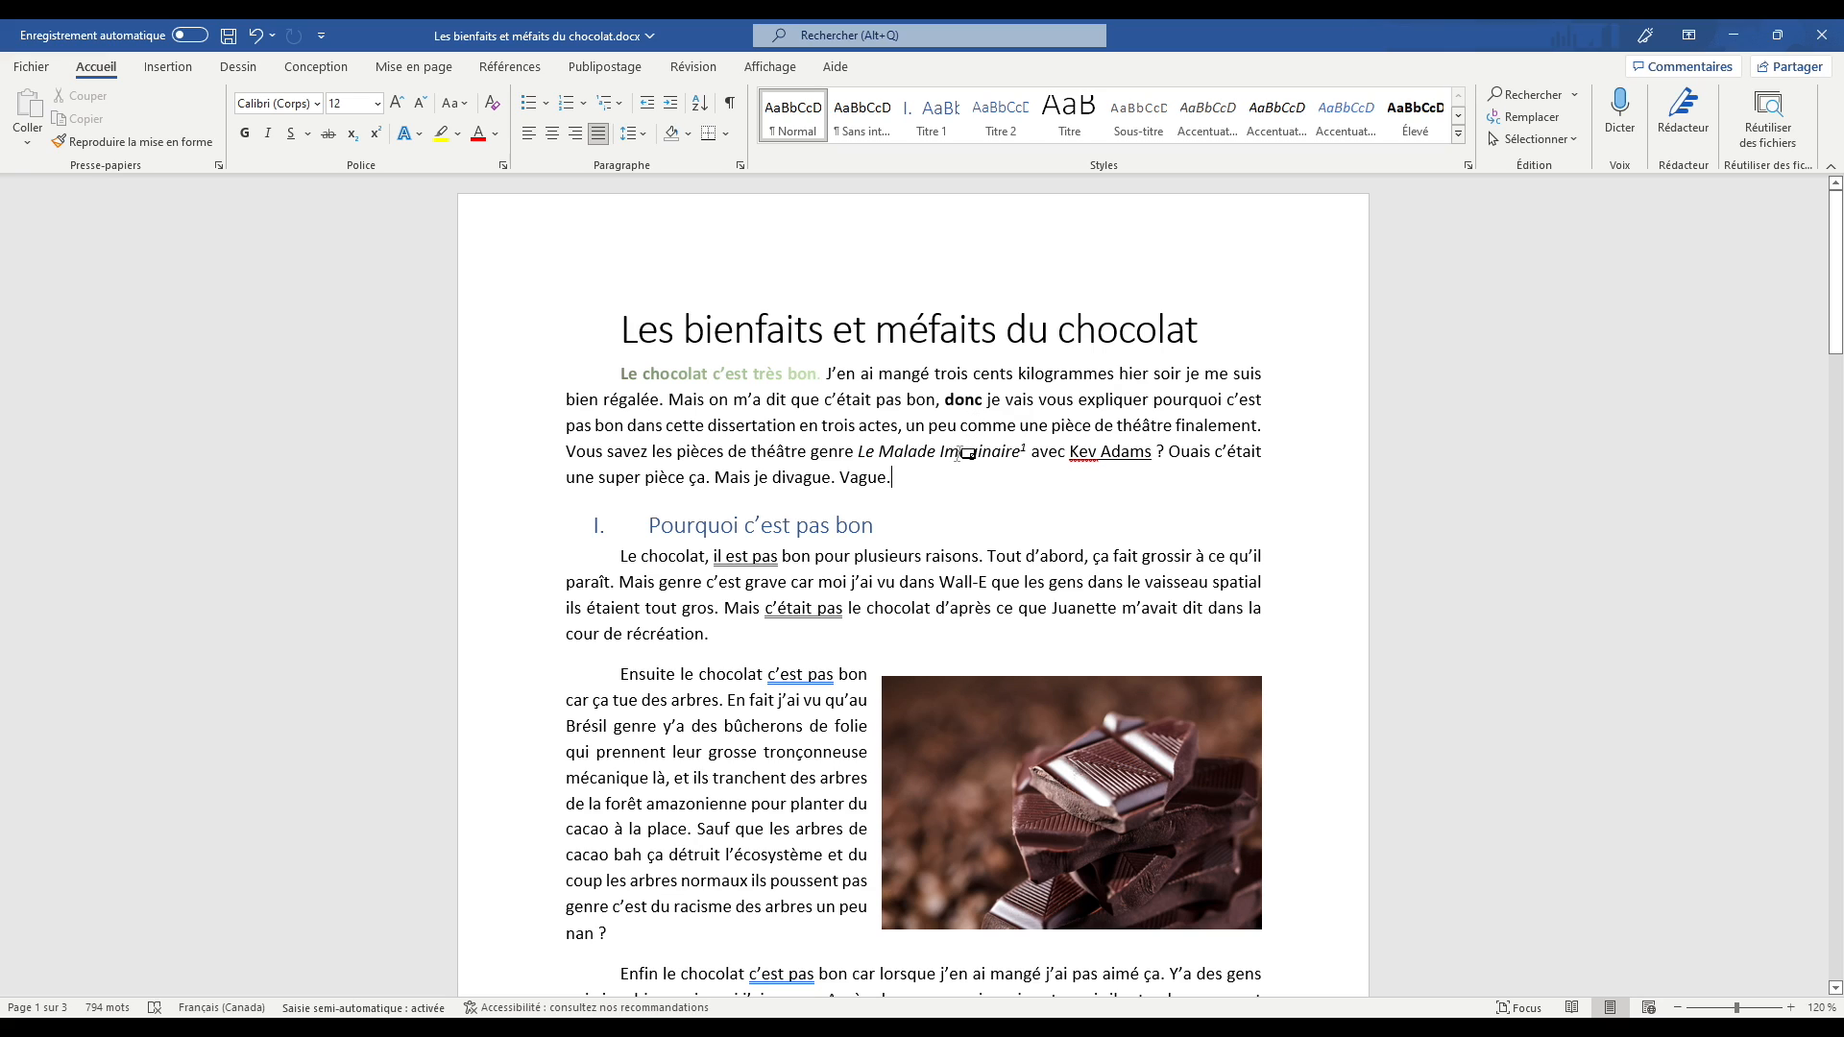
Step: Insert the "Table automatique 1" table of contents on a new line after the introduction paragraph
{"action": "mouse_move", "coordinate": [970, 444]}
{"action": "key", "text": "Return"}
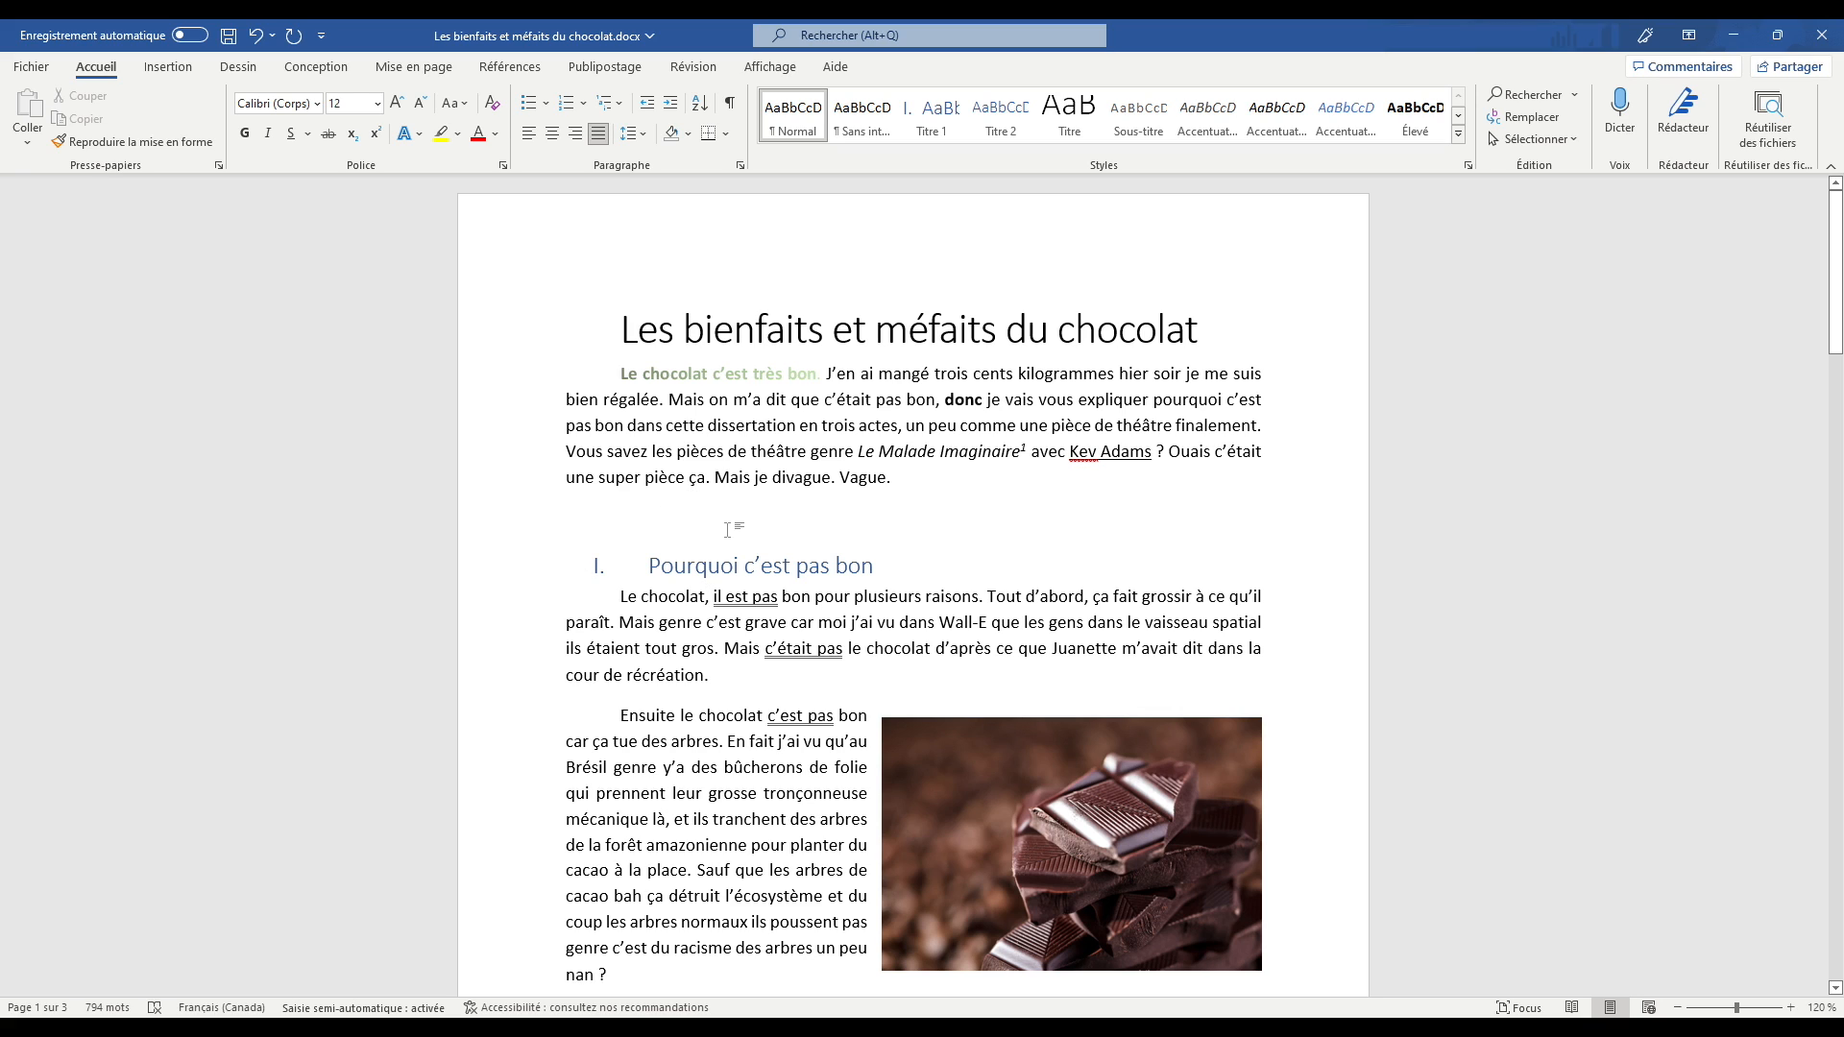
{"action": "left_click", "coordinate": [510, 66]}
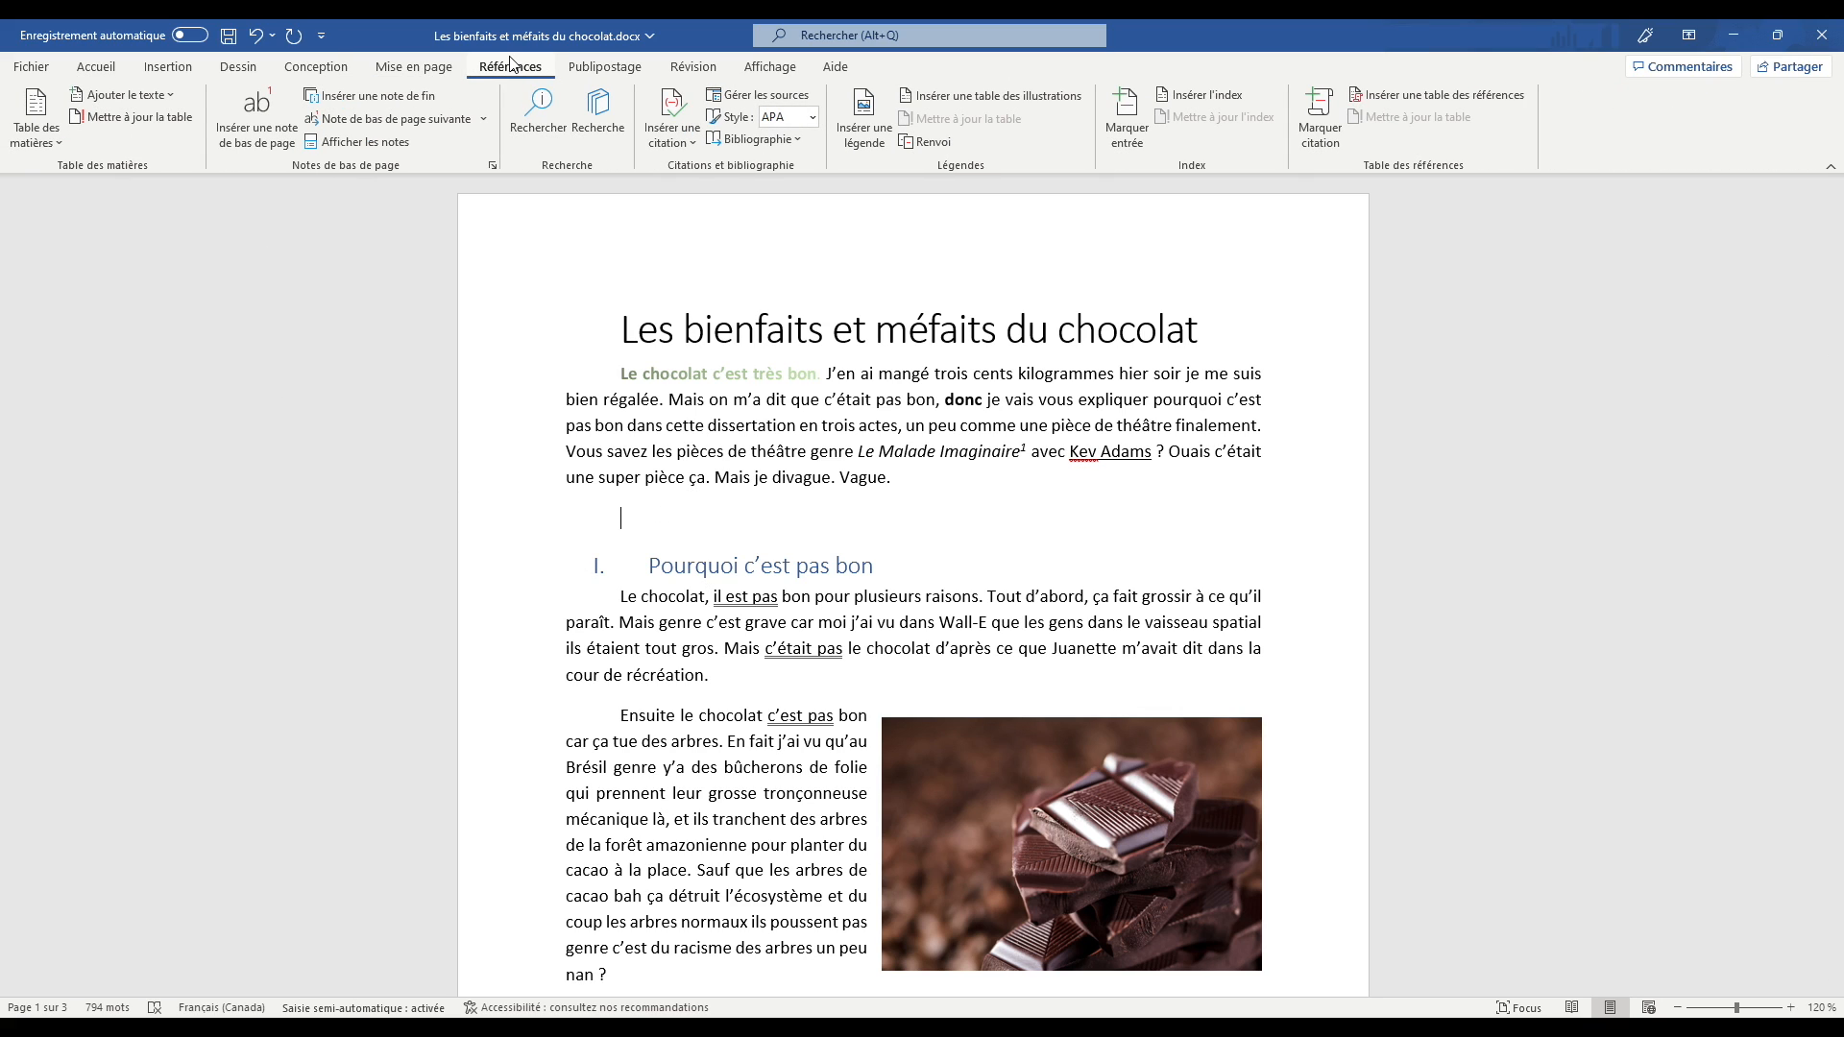
{"action": "left_click", "coordinate": [51, 140]}
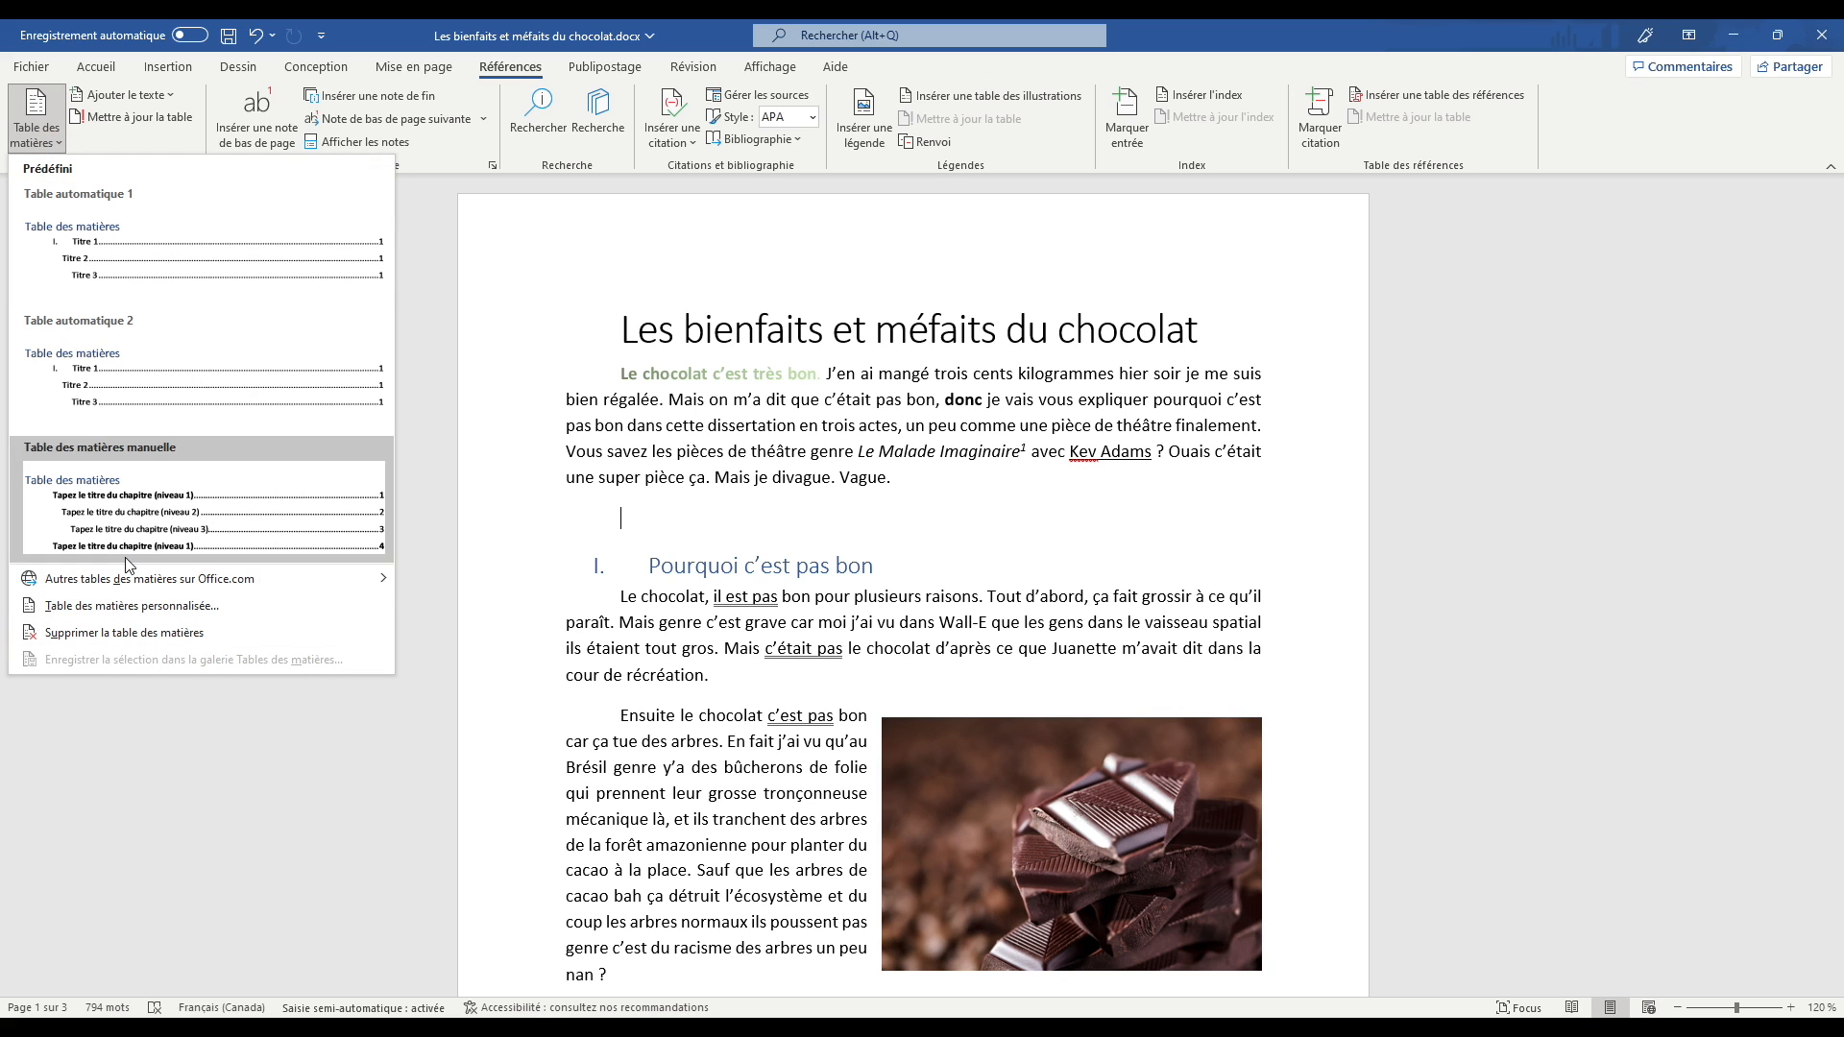
{"action": "mouse_move", "coordinate": [194, 582]}
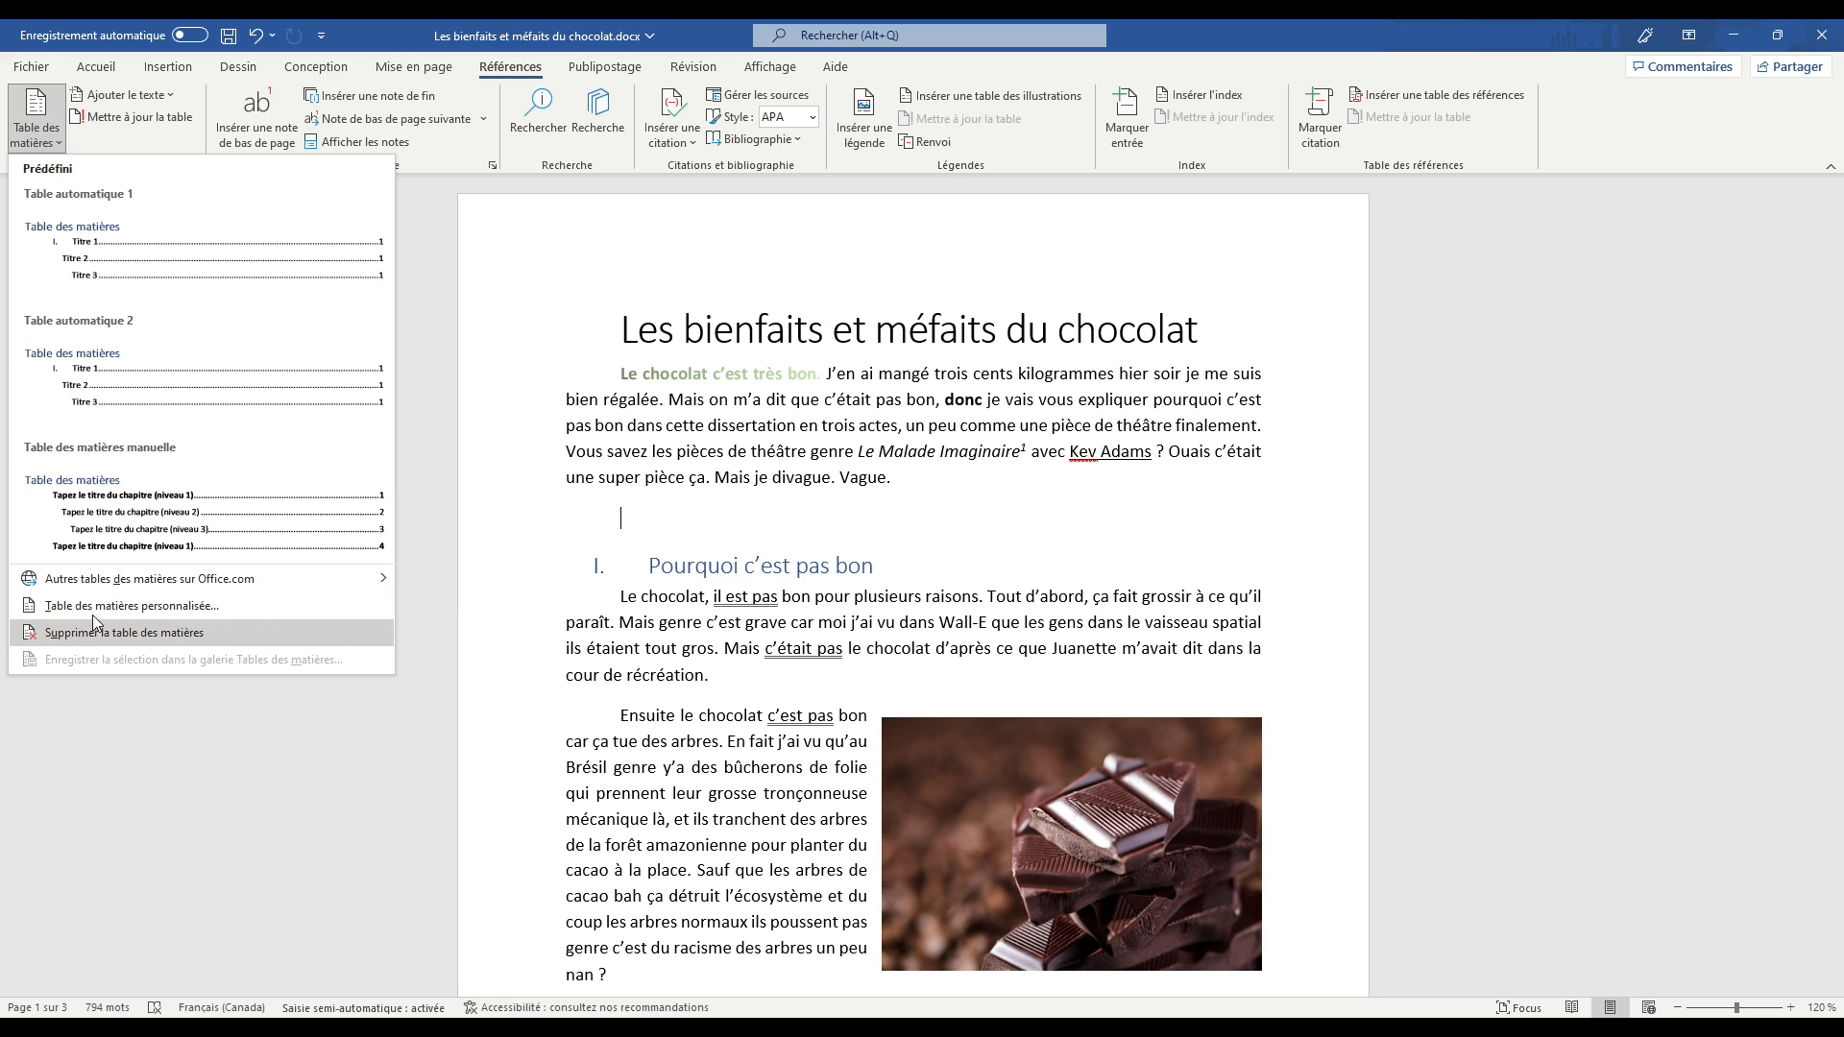
{"action": "left_click", "coordinate": [84, 259]}
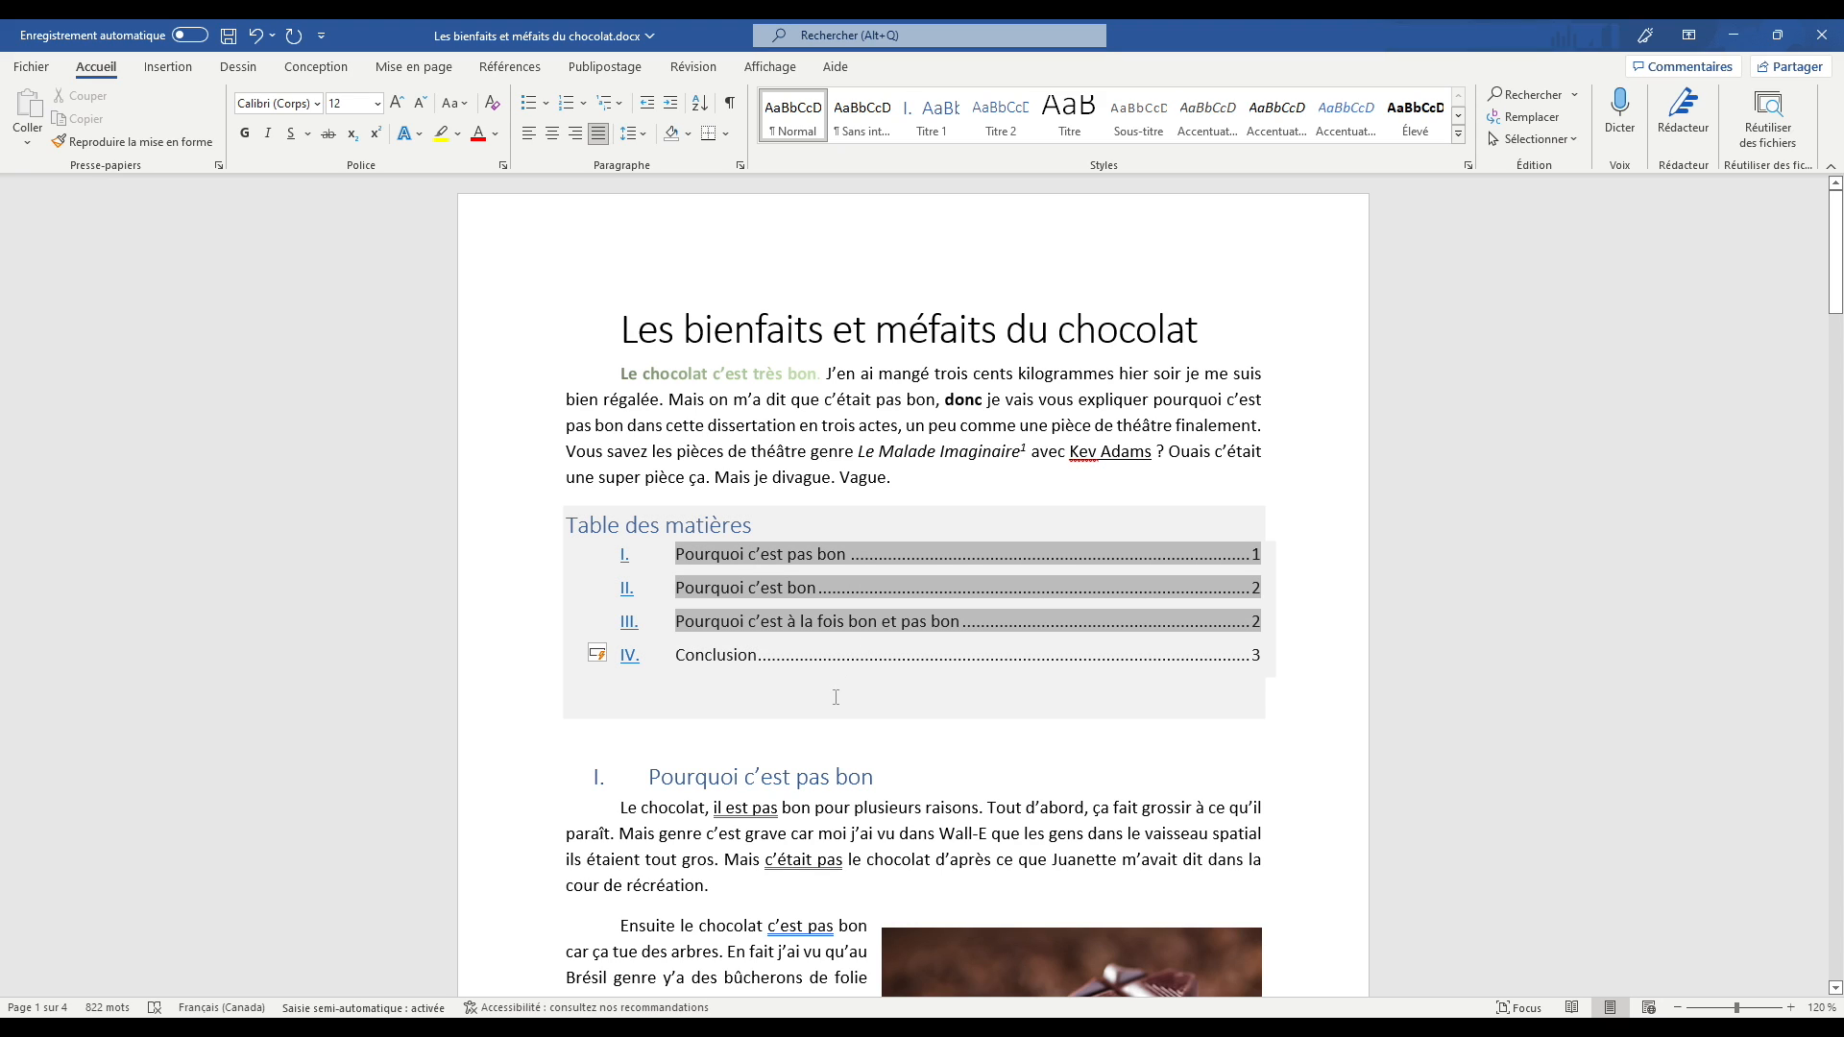
Step: Remove the empty paragraph between the table of contents and the first chapter heading "Pourquoi c'est pas bon"
{"action": "left_click", "coordinate": [822, 622]}
{"action": "left_click", "coordinate": [964, 732]}
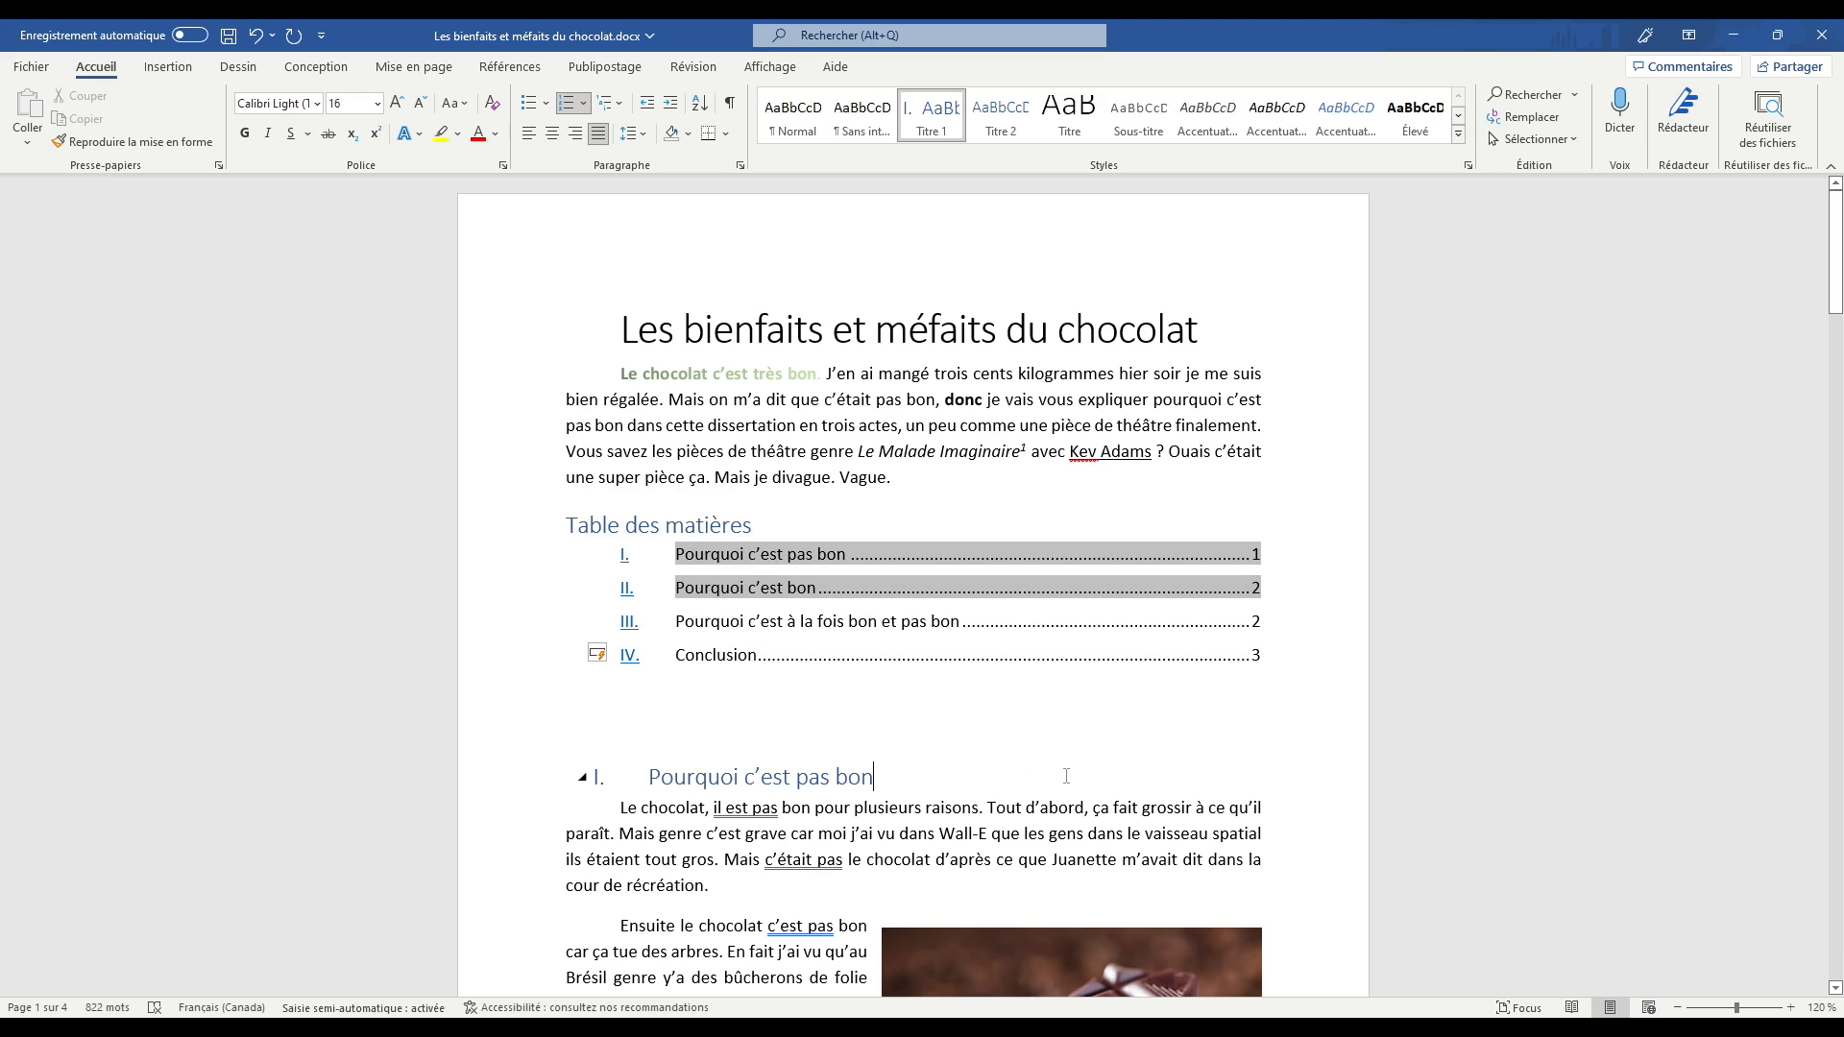
{"action": "key", "text": "BackSpace"}
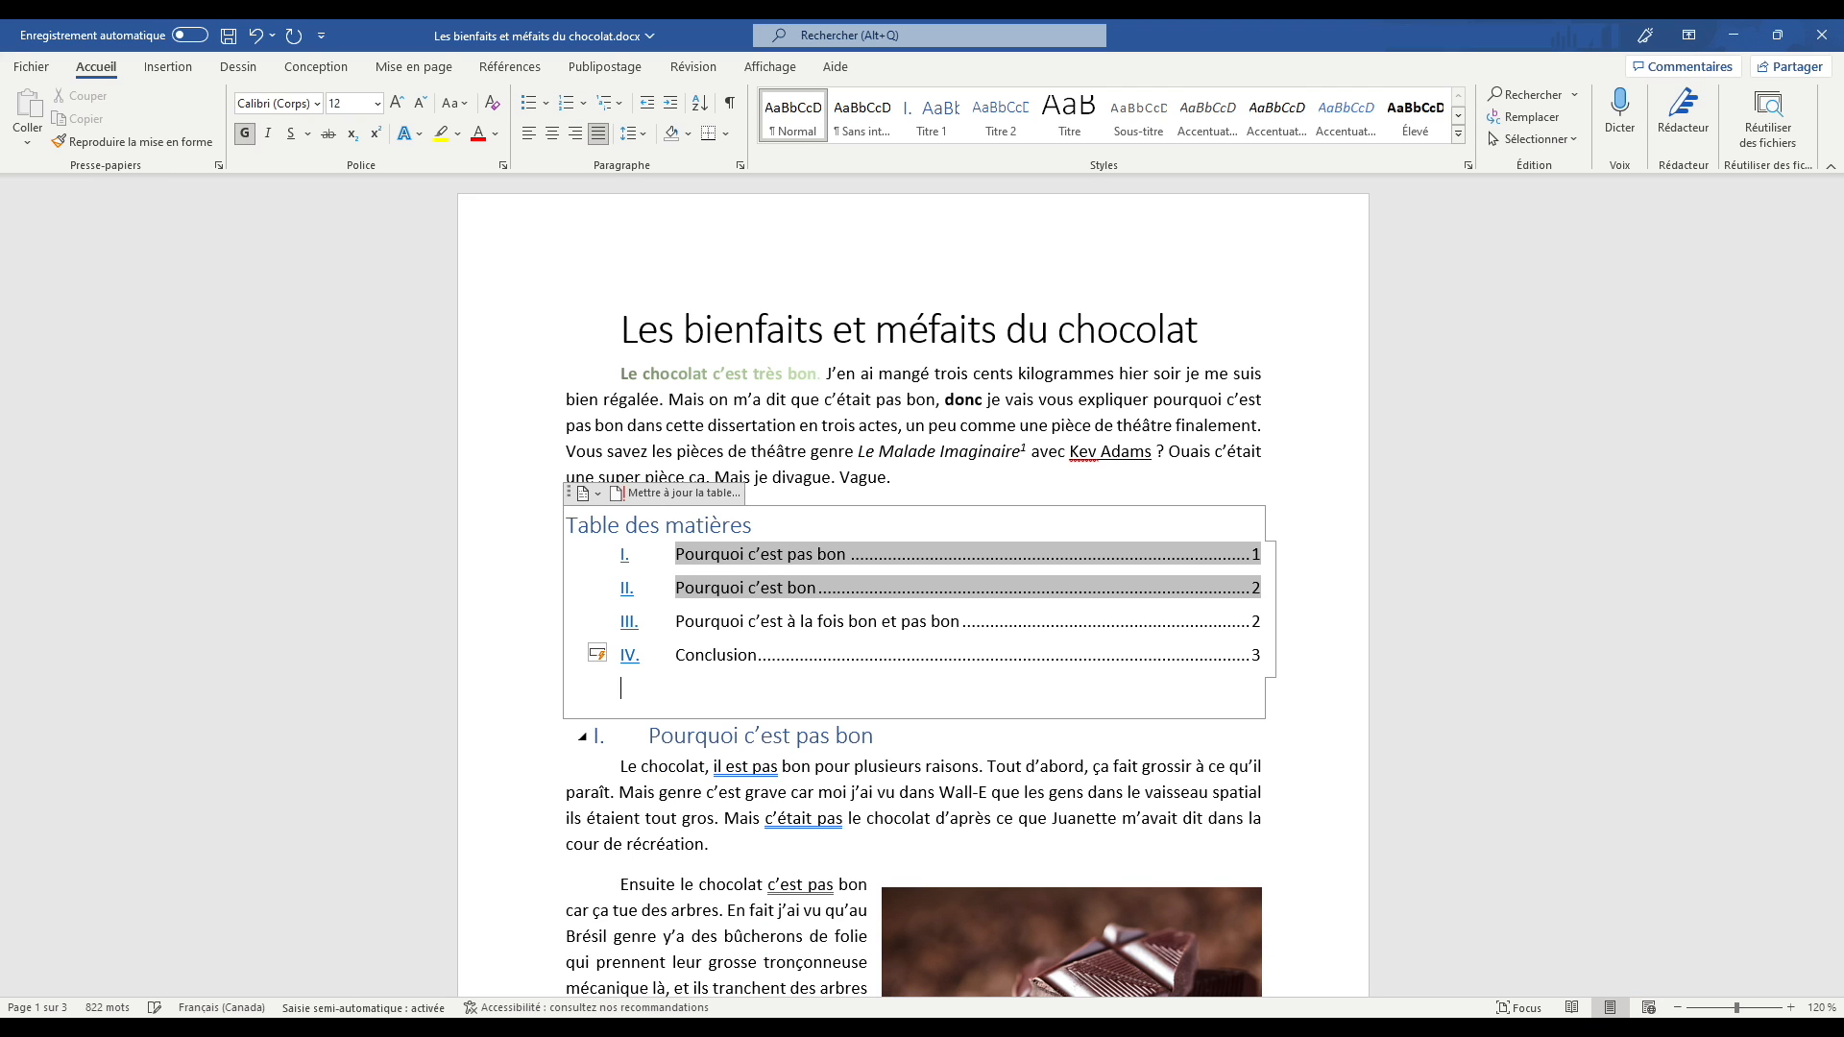
{"action": "scroll", "coordinate": [1079, 476], "scroll_direction": "down", "scroll_amount": 8}
{"action": "scroll", "coordinate": [1079, 475], "scroll_direction": "down", "scroll_amount": 1}
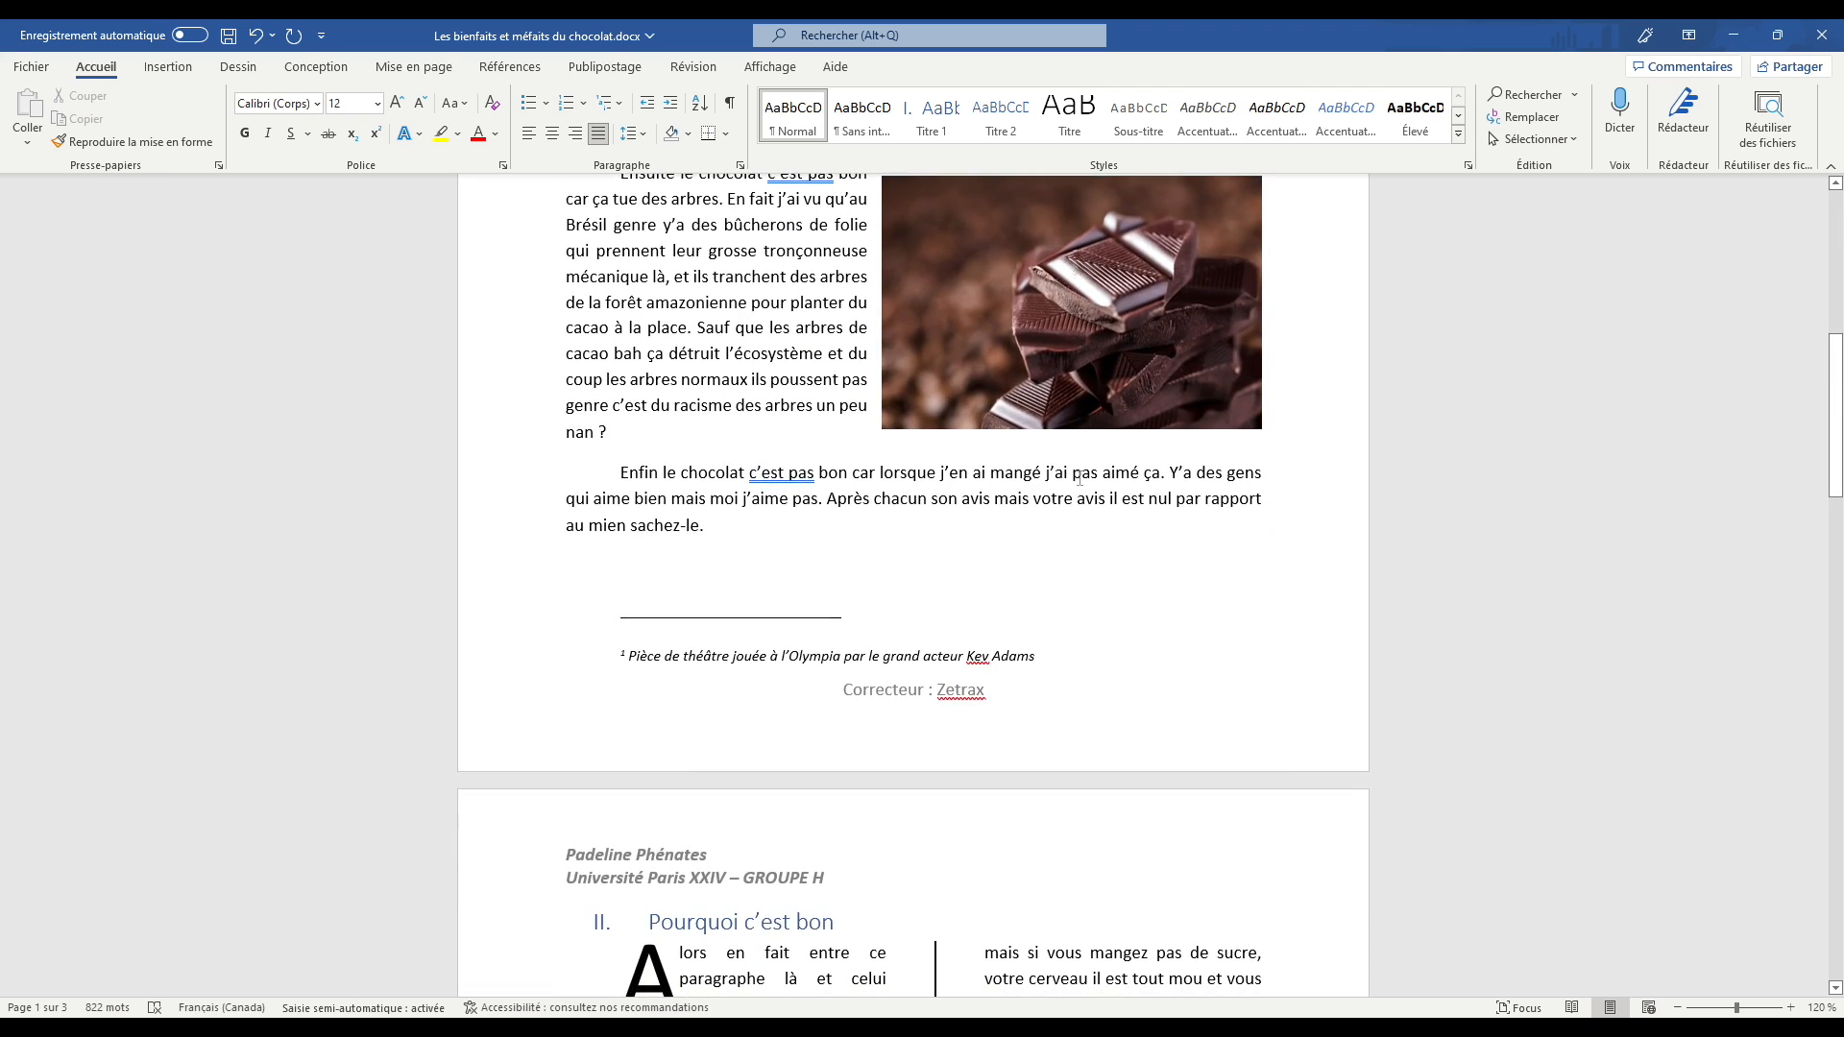
{"action": "scroll", "coordinate": [814, 763], "scroll_direction": "up", "scroll_amount": 7}
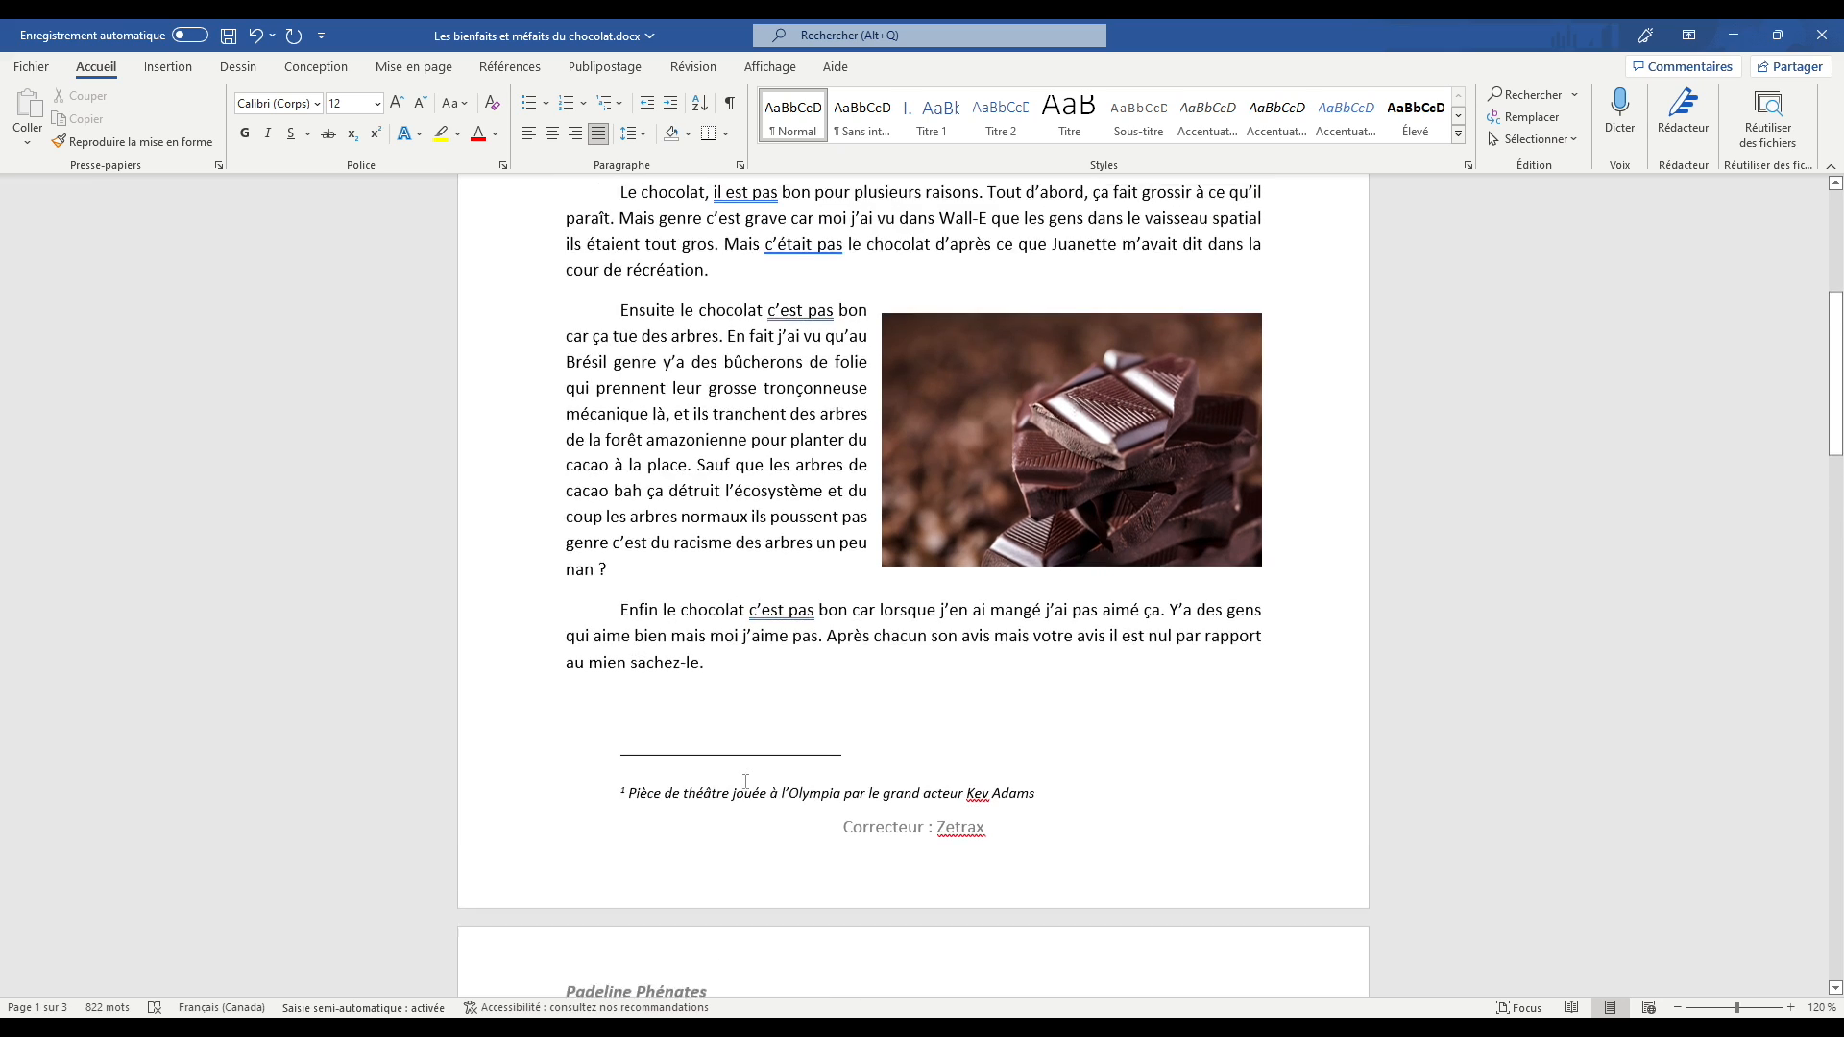
{"action": "left_click", "coordinate": [987, 738]}
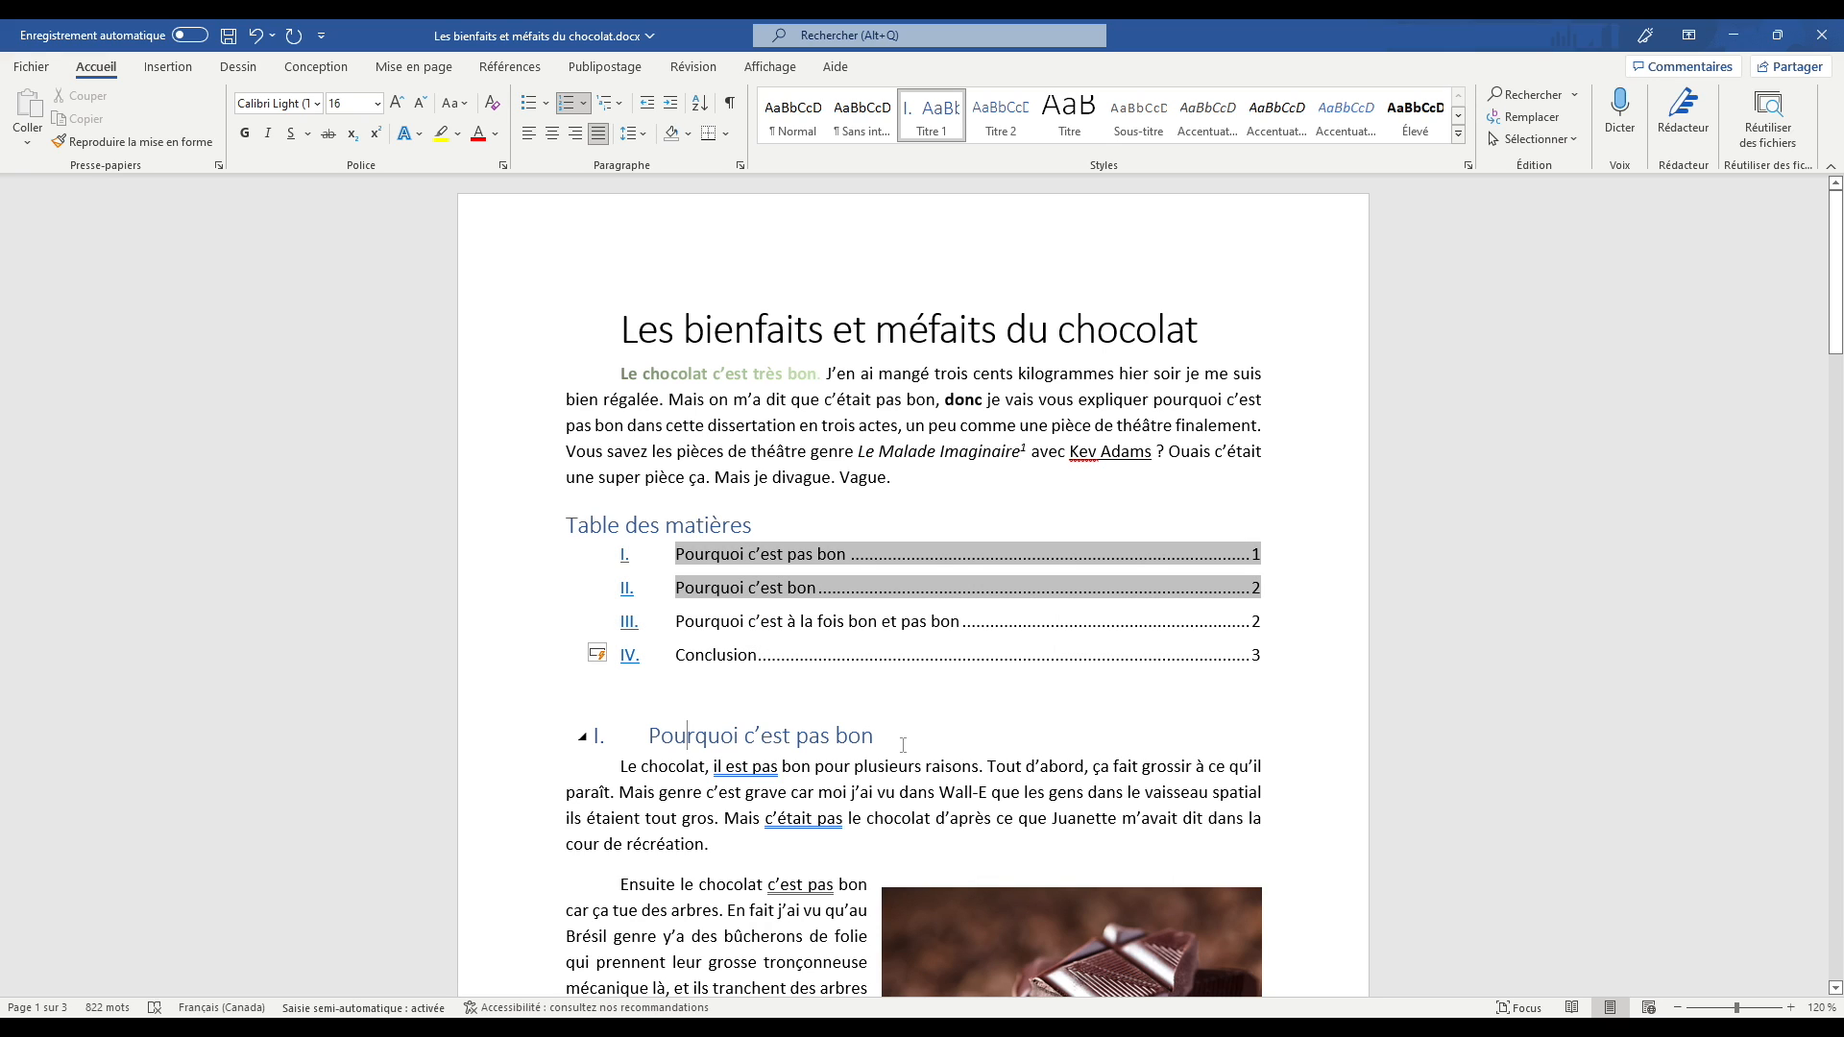
{"action": "left_click", "coordinate": [846, 554]}
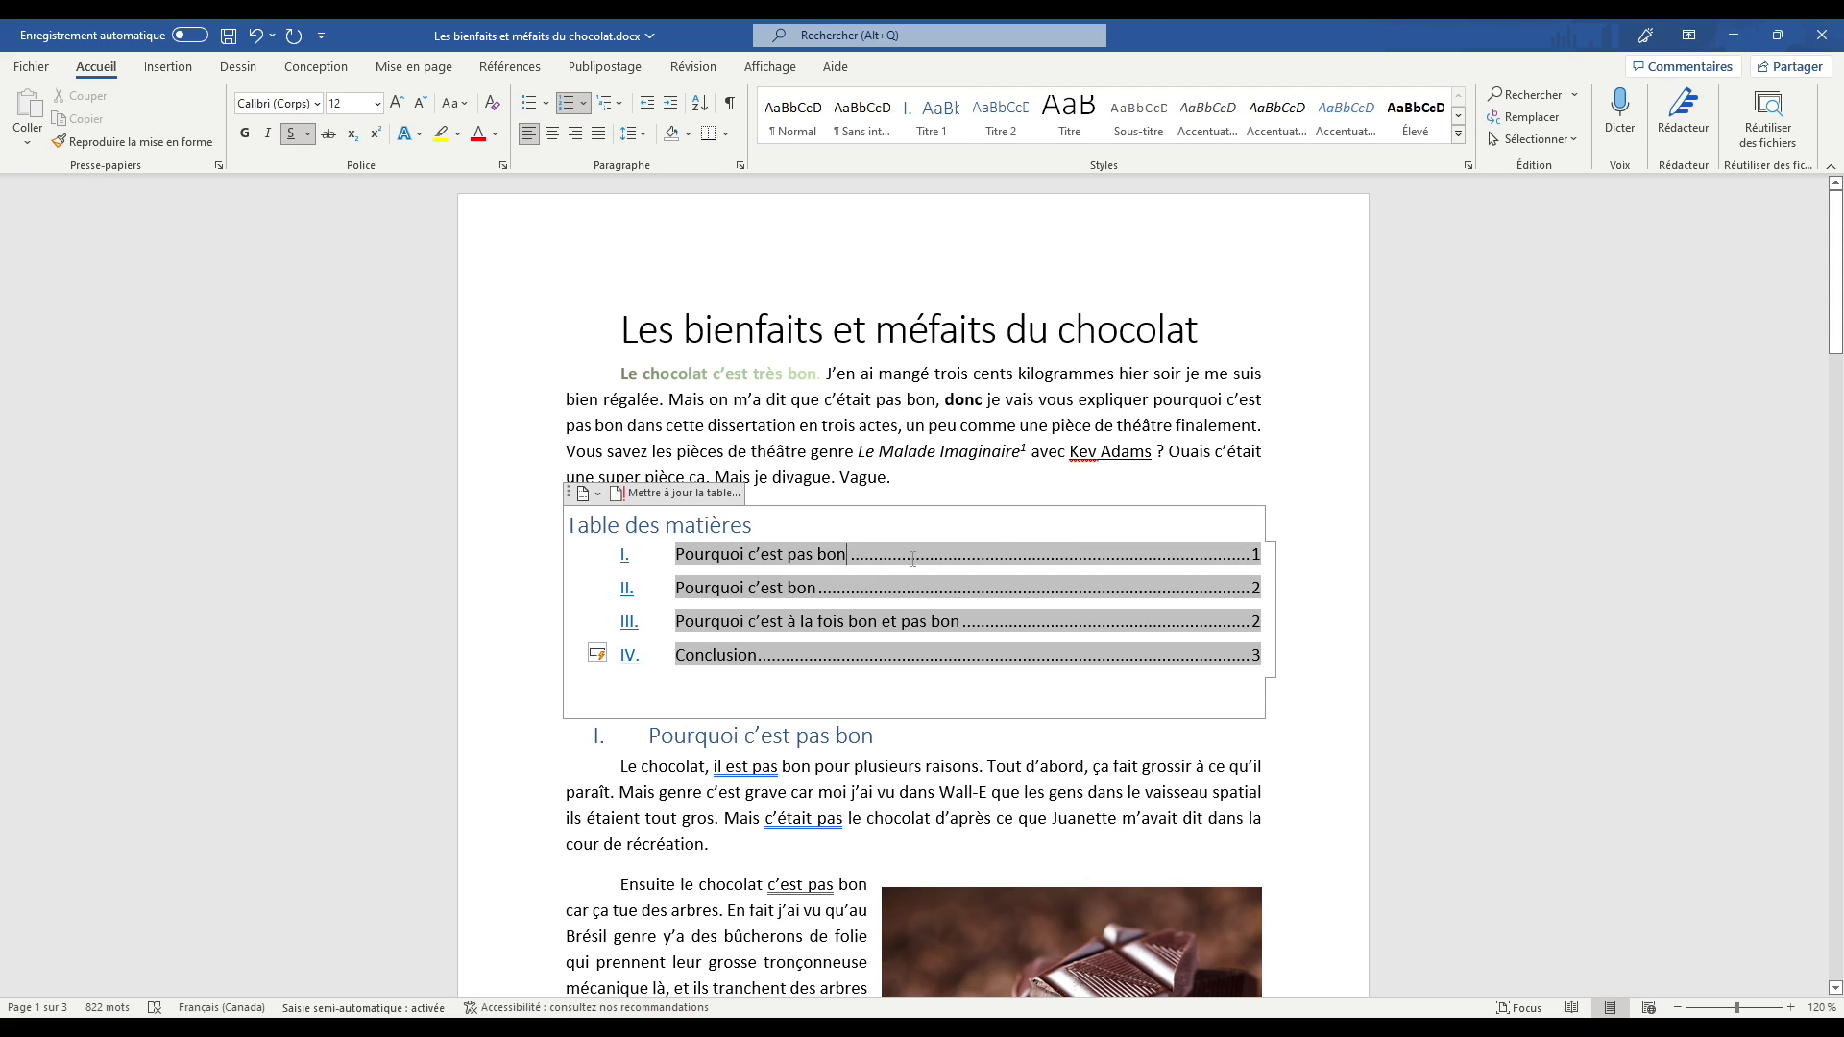
{"action": "left_click", "coordinate": [932, 766]}
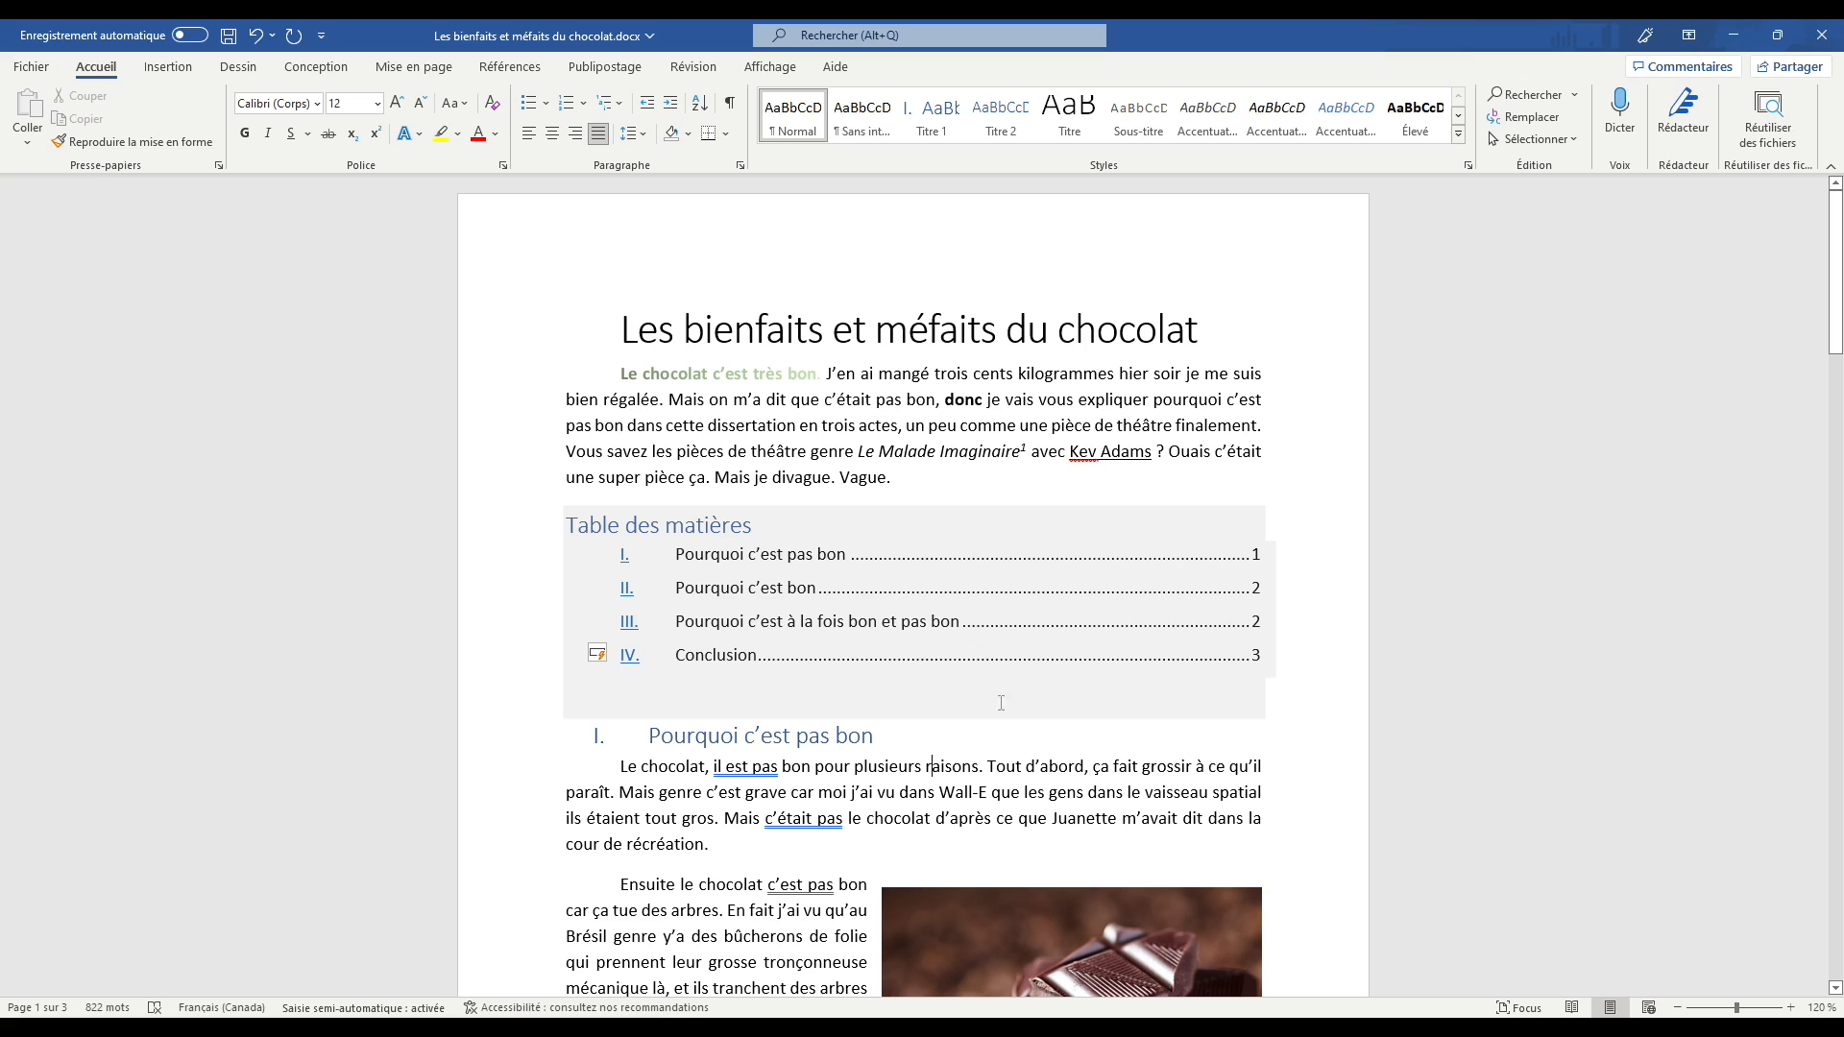
{"action": "left_click", "coordinate": [626, 596]}
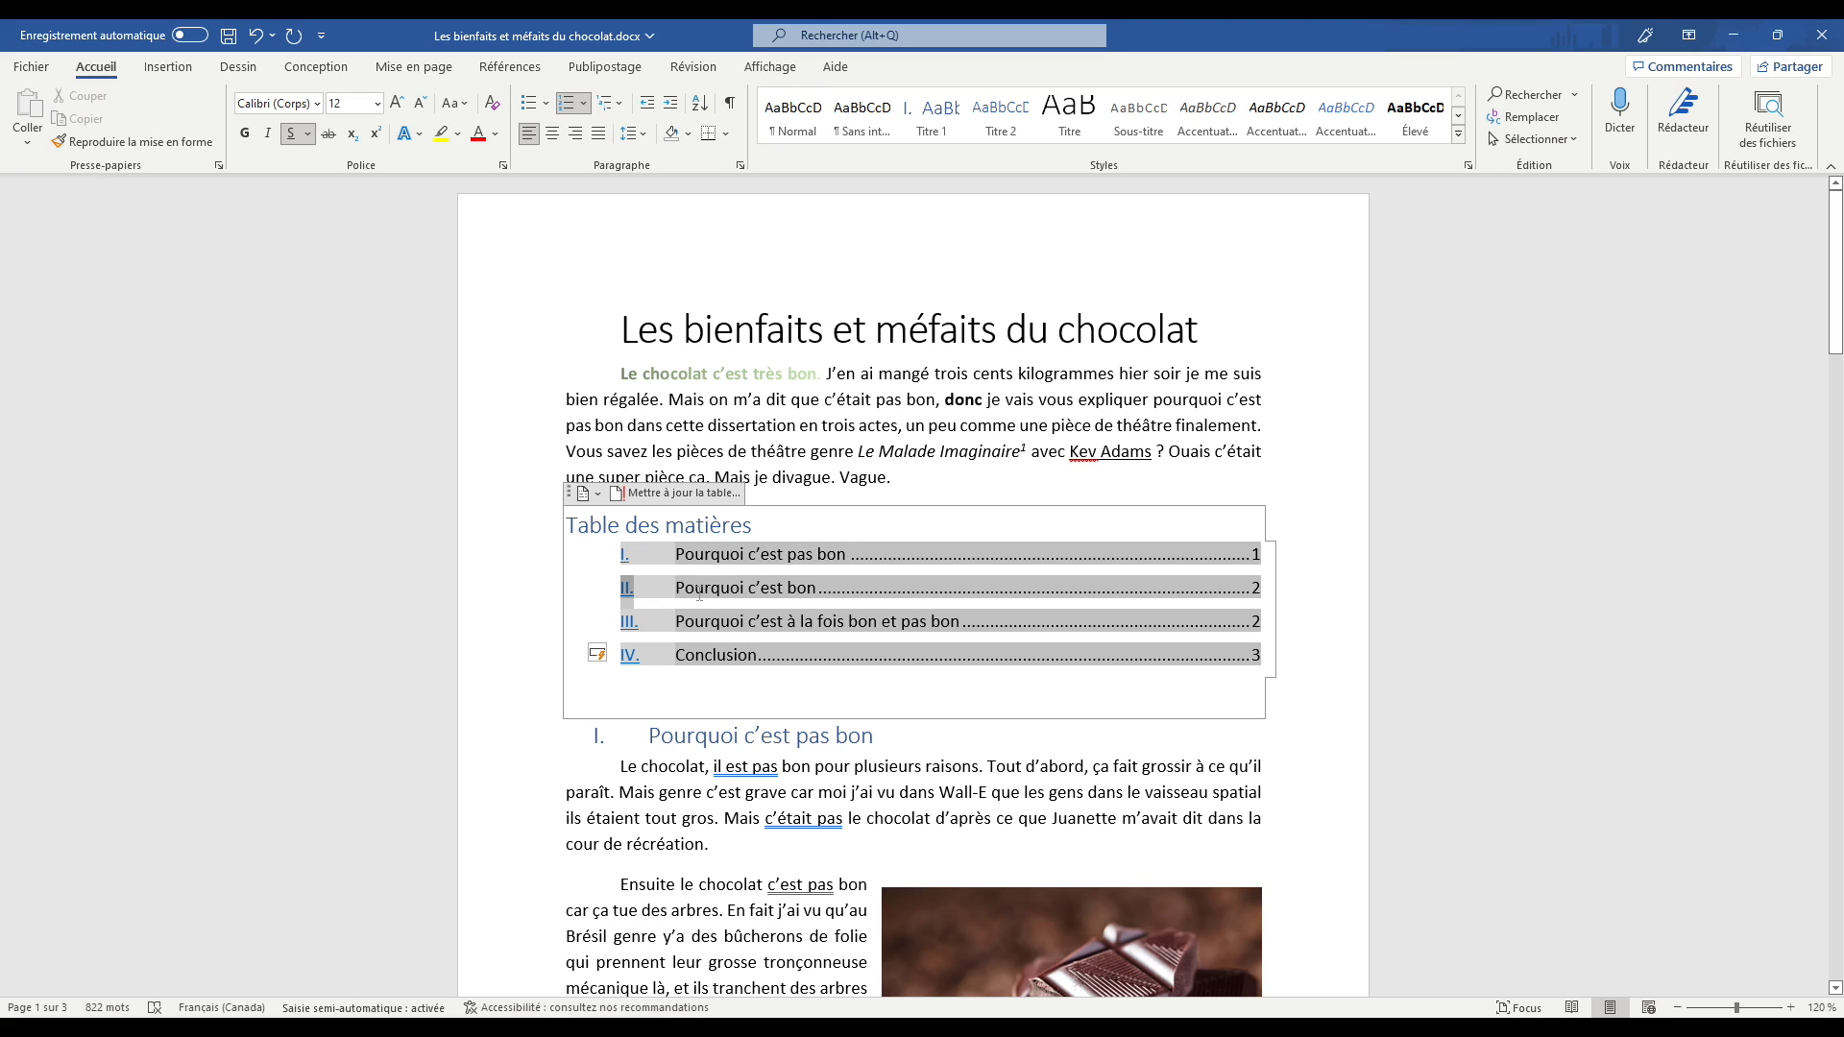
{"action": "left_click", "coordinate": [821, 735]}
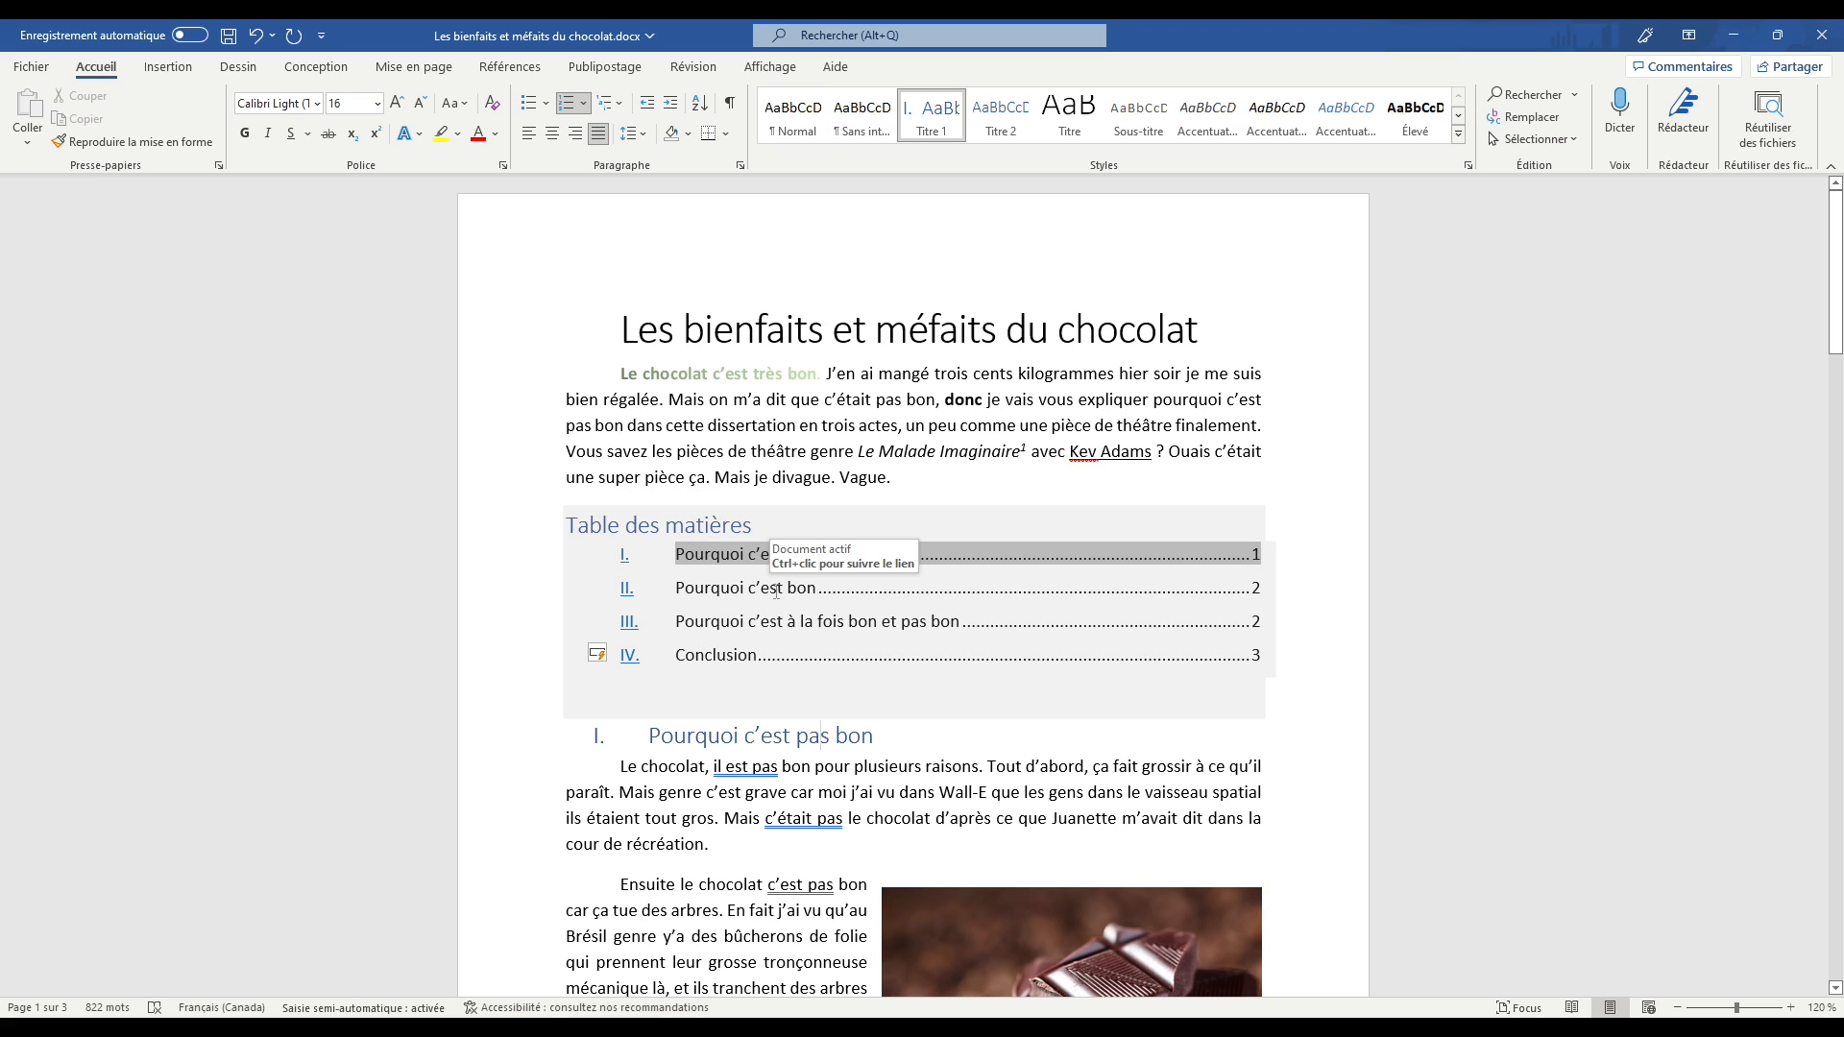
Step: Follow the table of contents links to "Pourquoi c'est à la fois bon et pas bon" and "Conclusion", returning to the first page
{"action": "left_click", "coordinate": [774, 622], "text": "ctrl"}
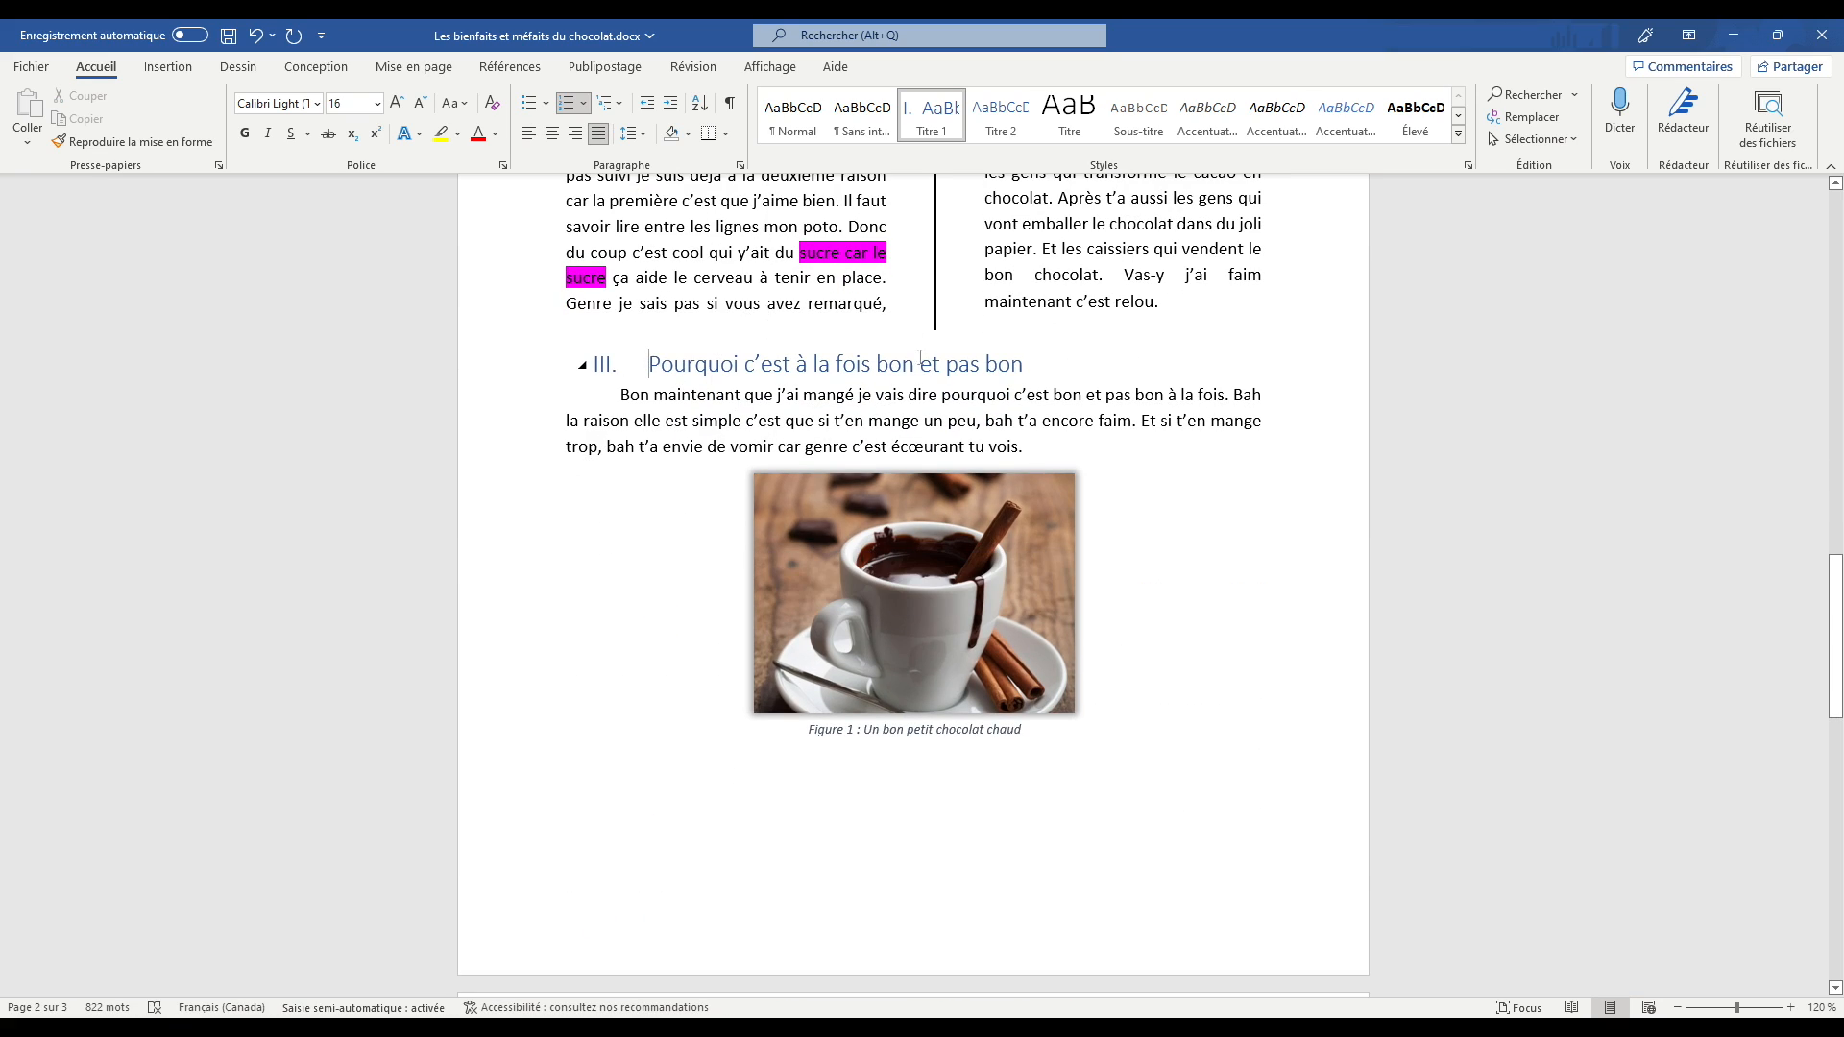
{"action": "scroll", "coordinate": [771, 765], "scroll_direction": "up", "scroll_amount": 15}
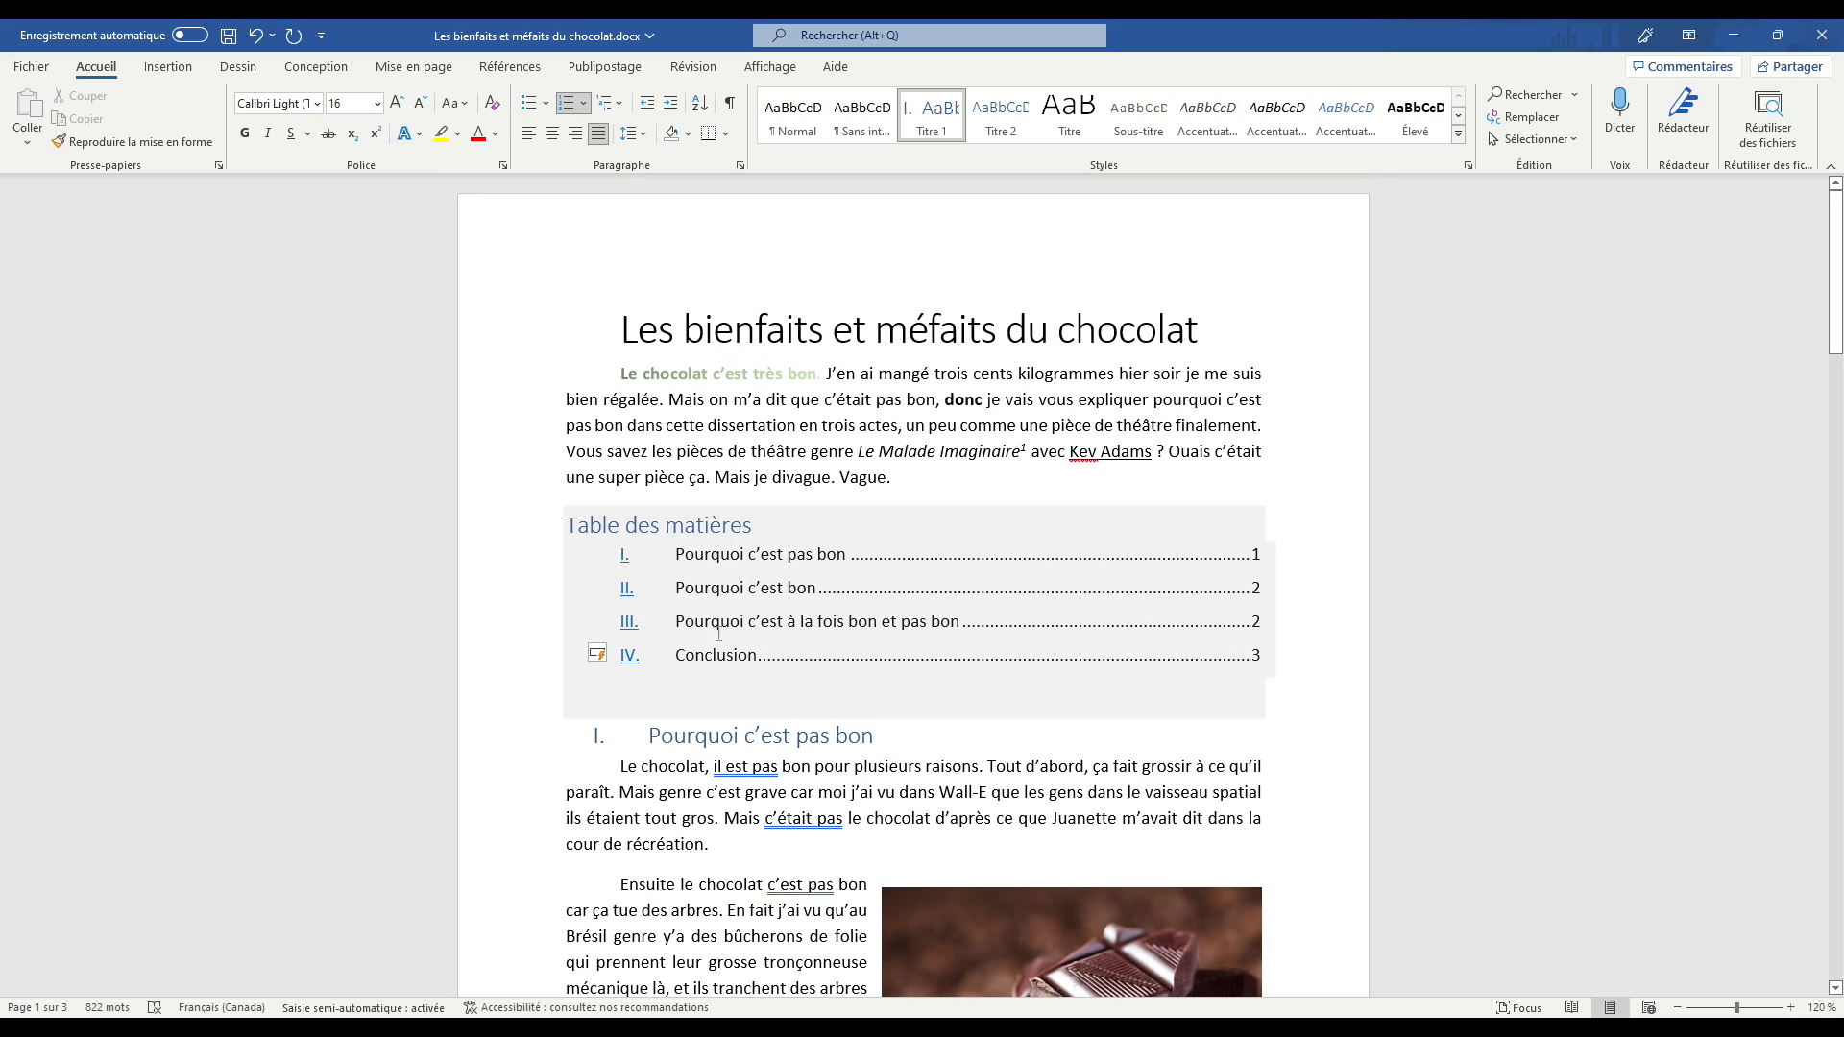
{"action": "left_click", "coordinate": [740, 654], "text": "ctrl"}
{"action": "scroll", "coordinate": [928, 655], "scroll_direction": "up", "scroll_amount": 15}
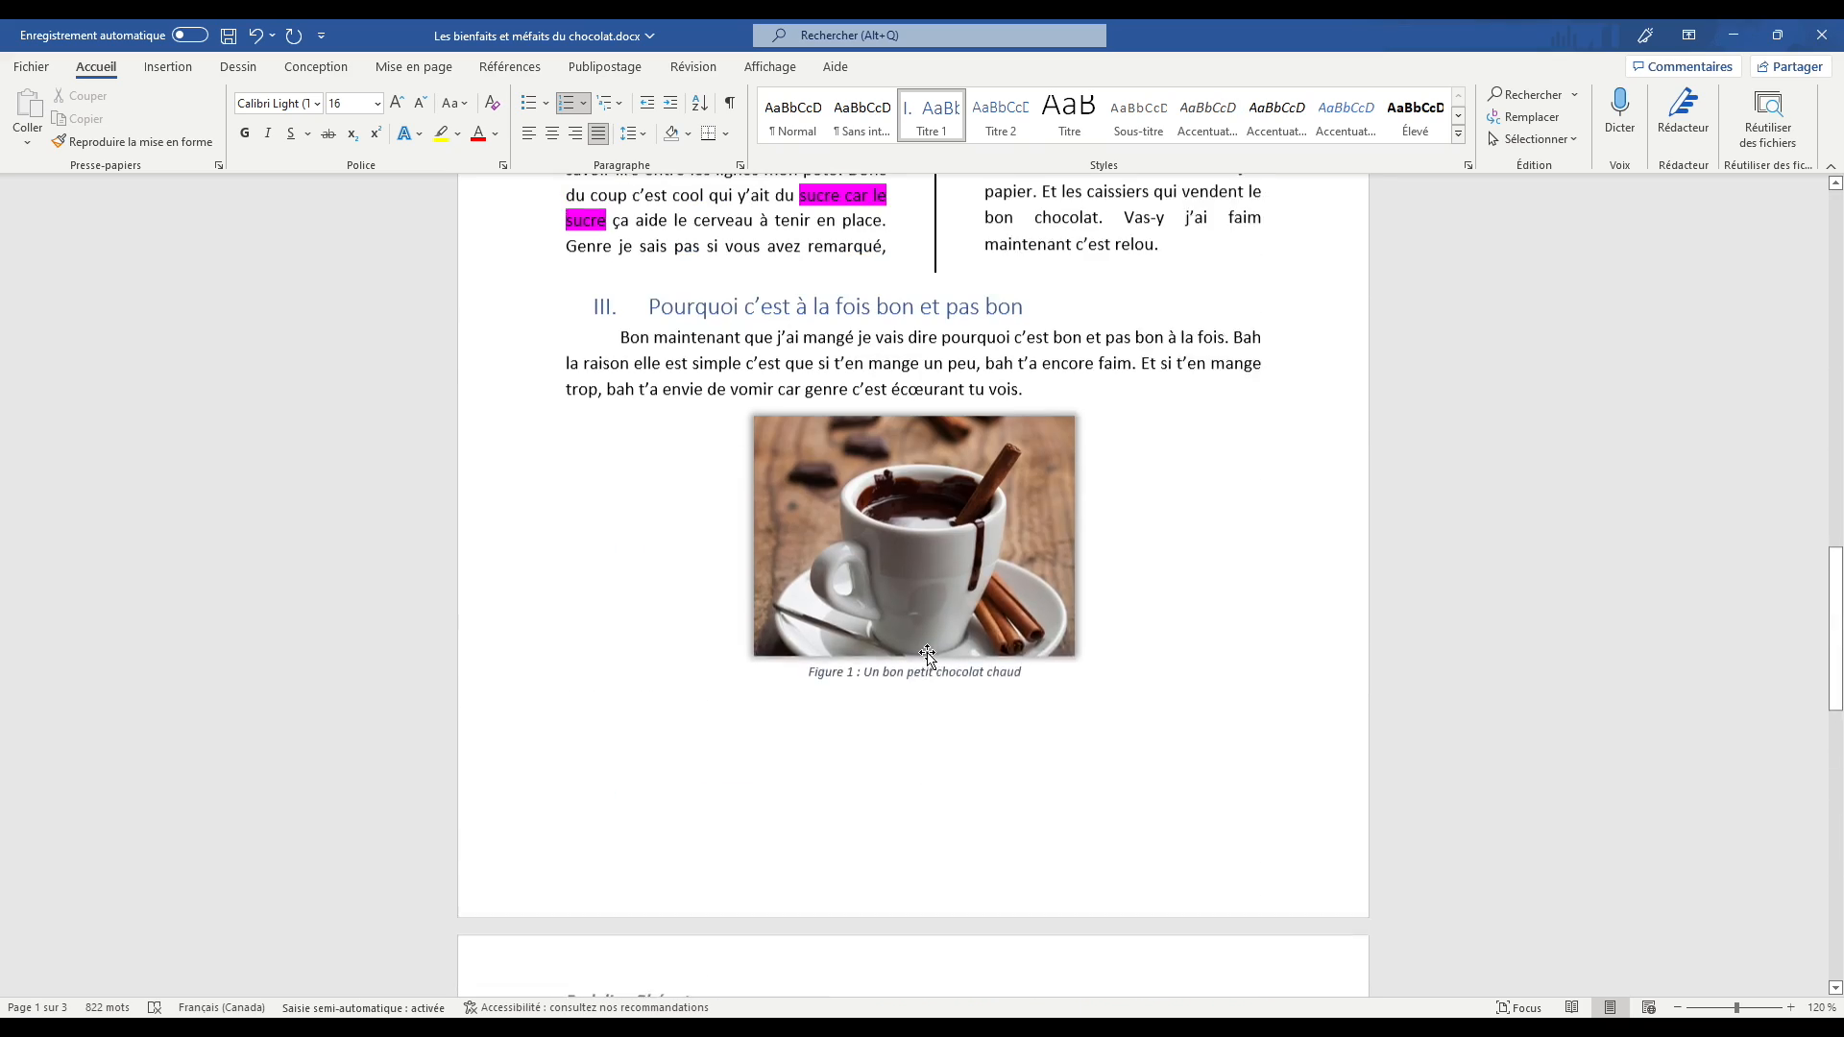
{"action": "scroll", "coordinate": [927, 653], "scroll_direction": "up", "scroll_amount": 10}
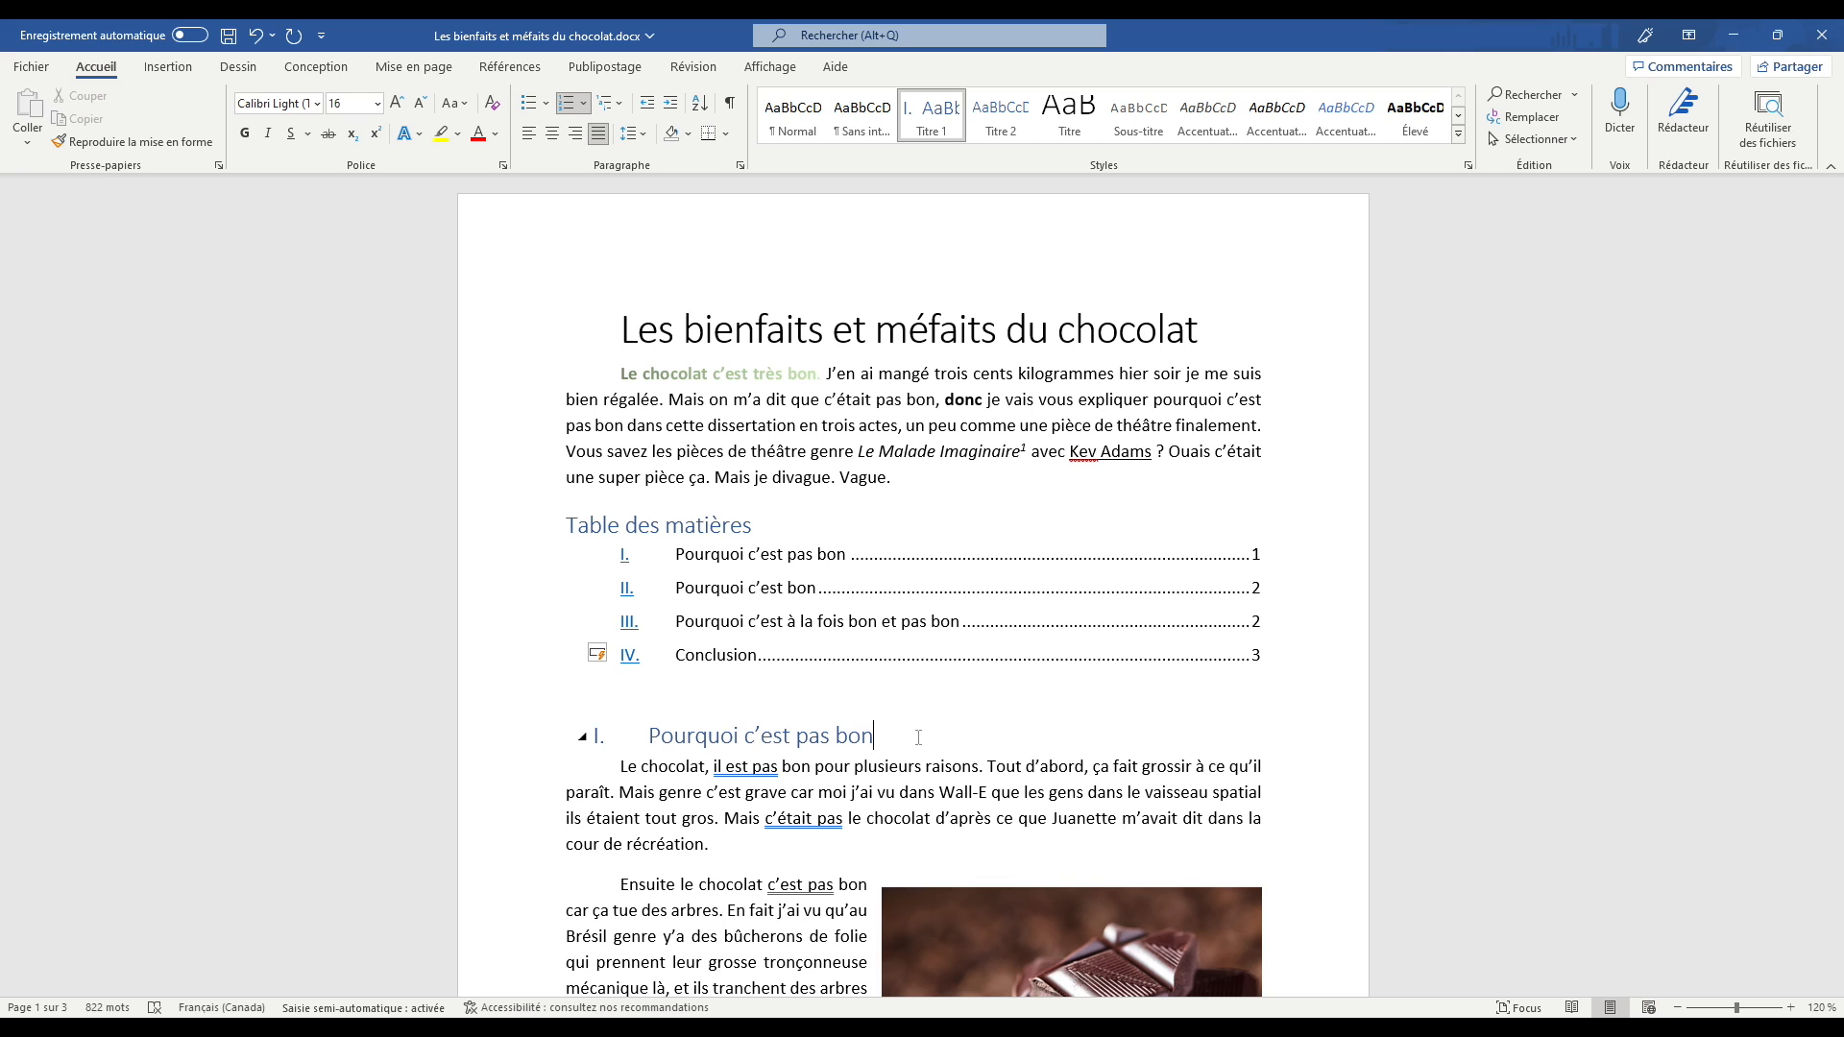
Step: Choose to update the entire table of contents and cancel the update
{"action": "left_click", "coordinate": [918, 737]}
{"action": "scroll", "coordinate": [845, 710], "scroll_direction": "down", "scroll_amount": 1}
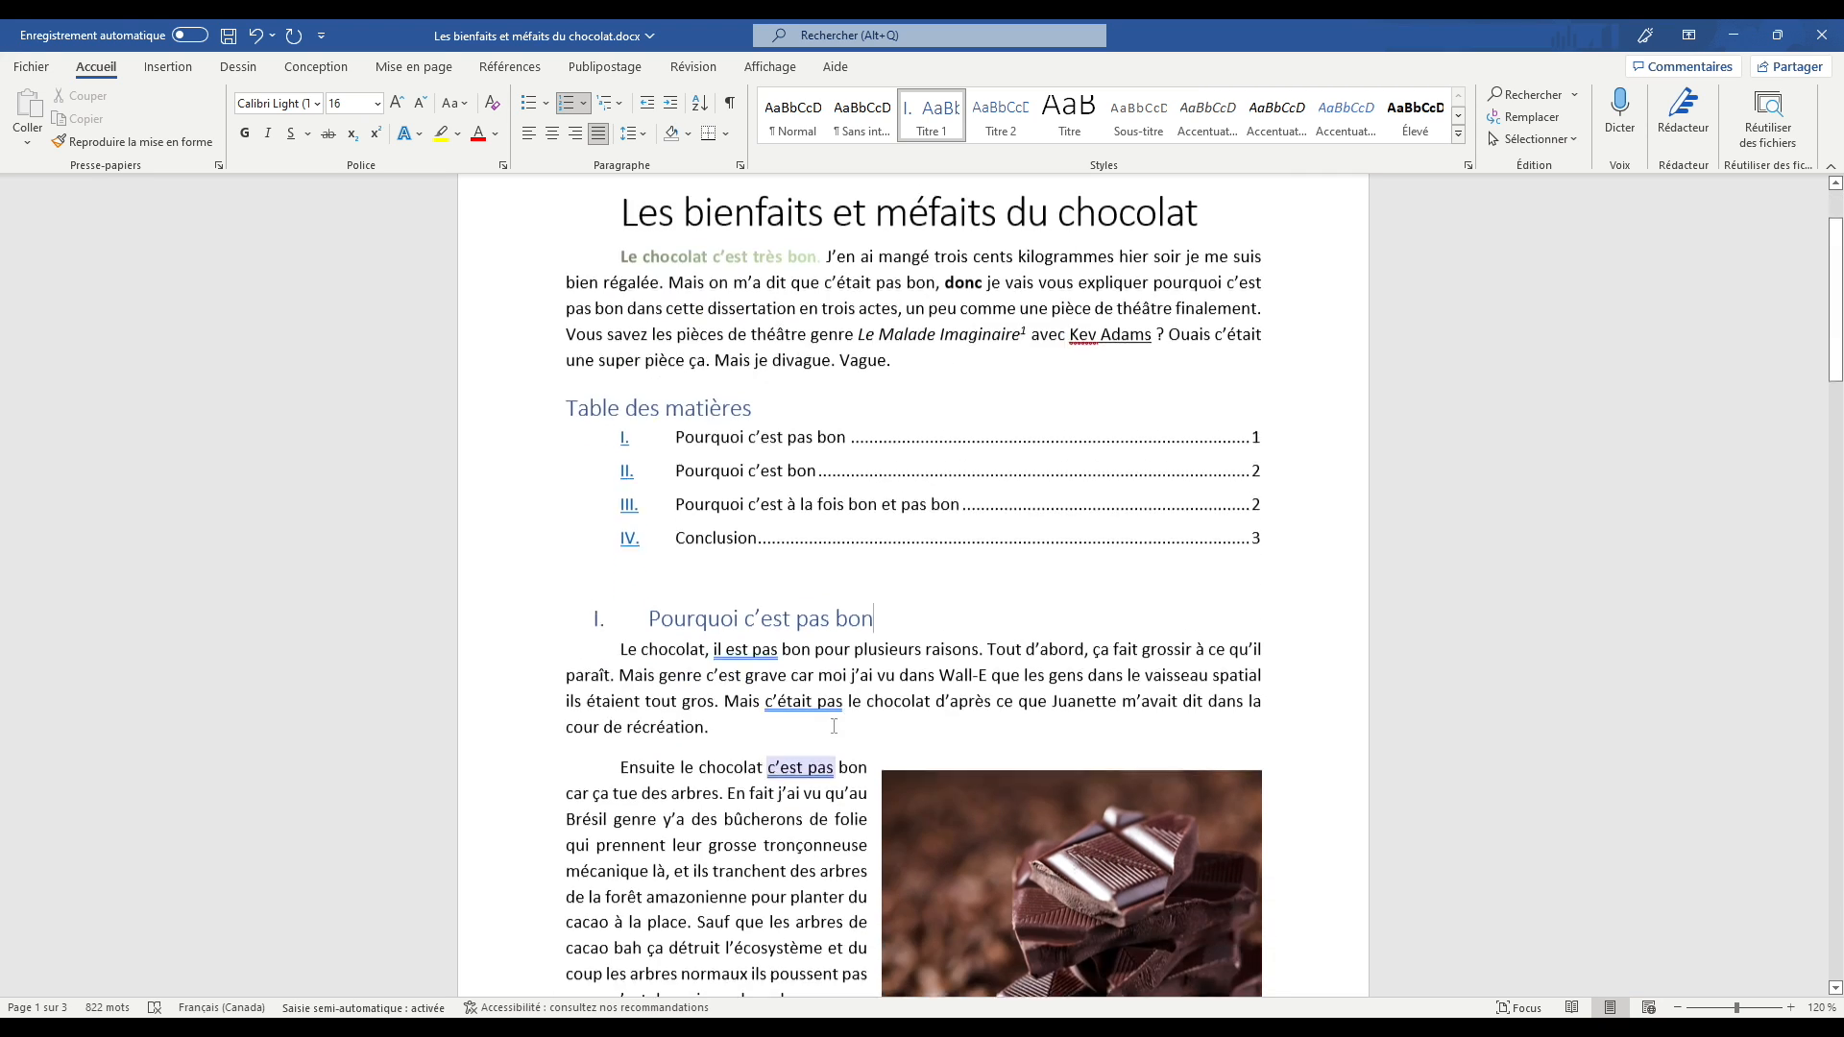
{"action": "scroll", "coordinate": [839, 727], "scroll_direction": "up", "scroll_amount": 1}
{"action": "left_click", "coordinate": [797, 554]}
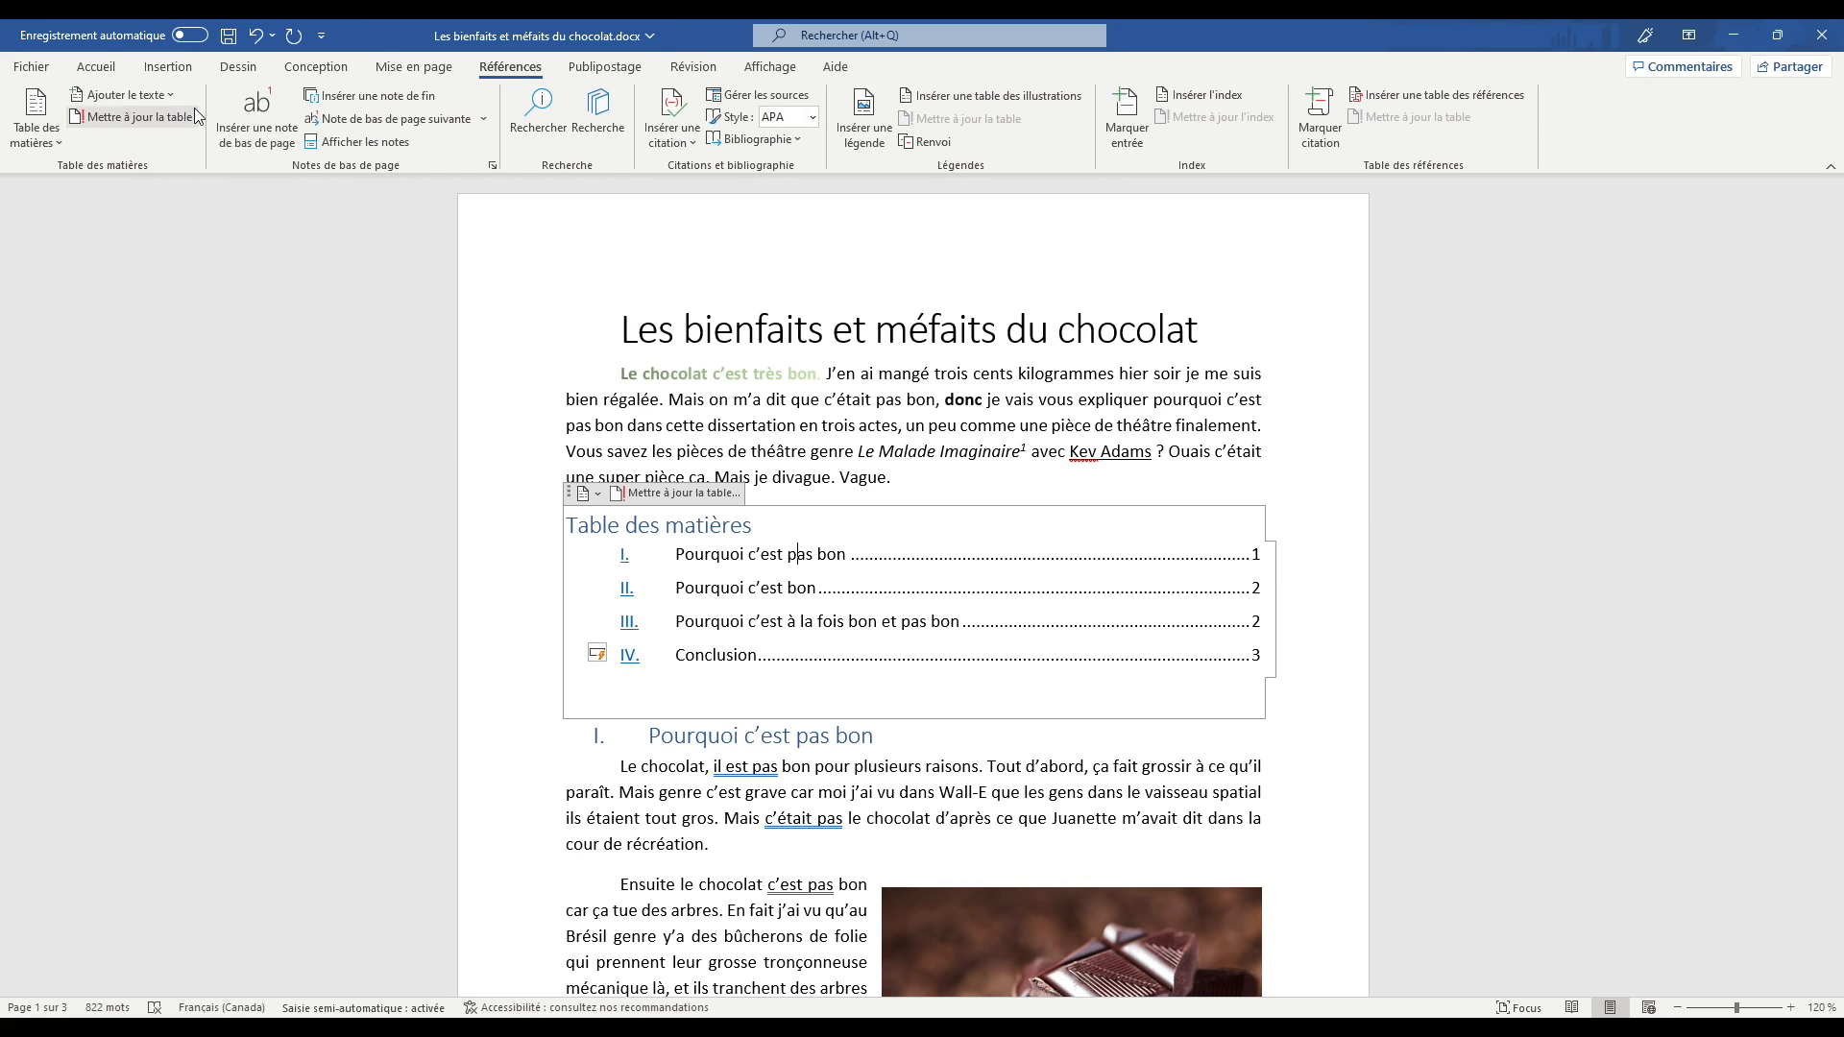
{"action": "left_click", "coordinate": [142, 119]}
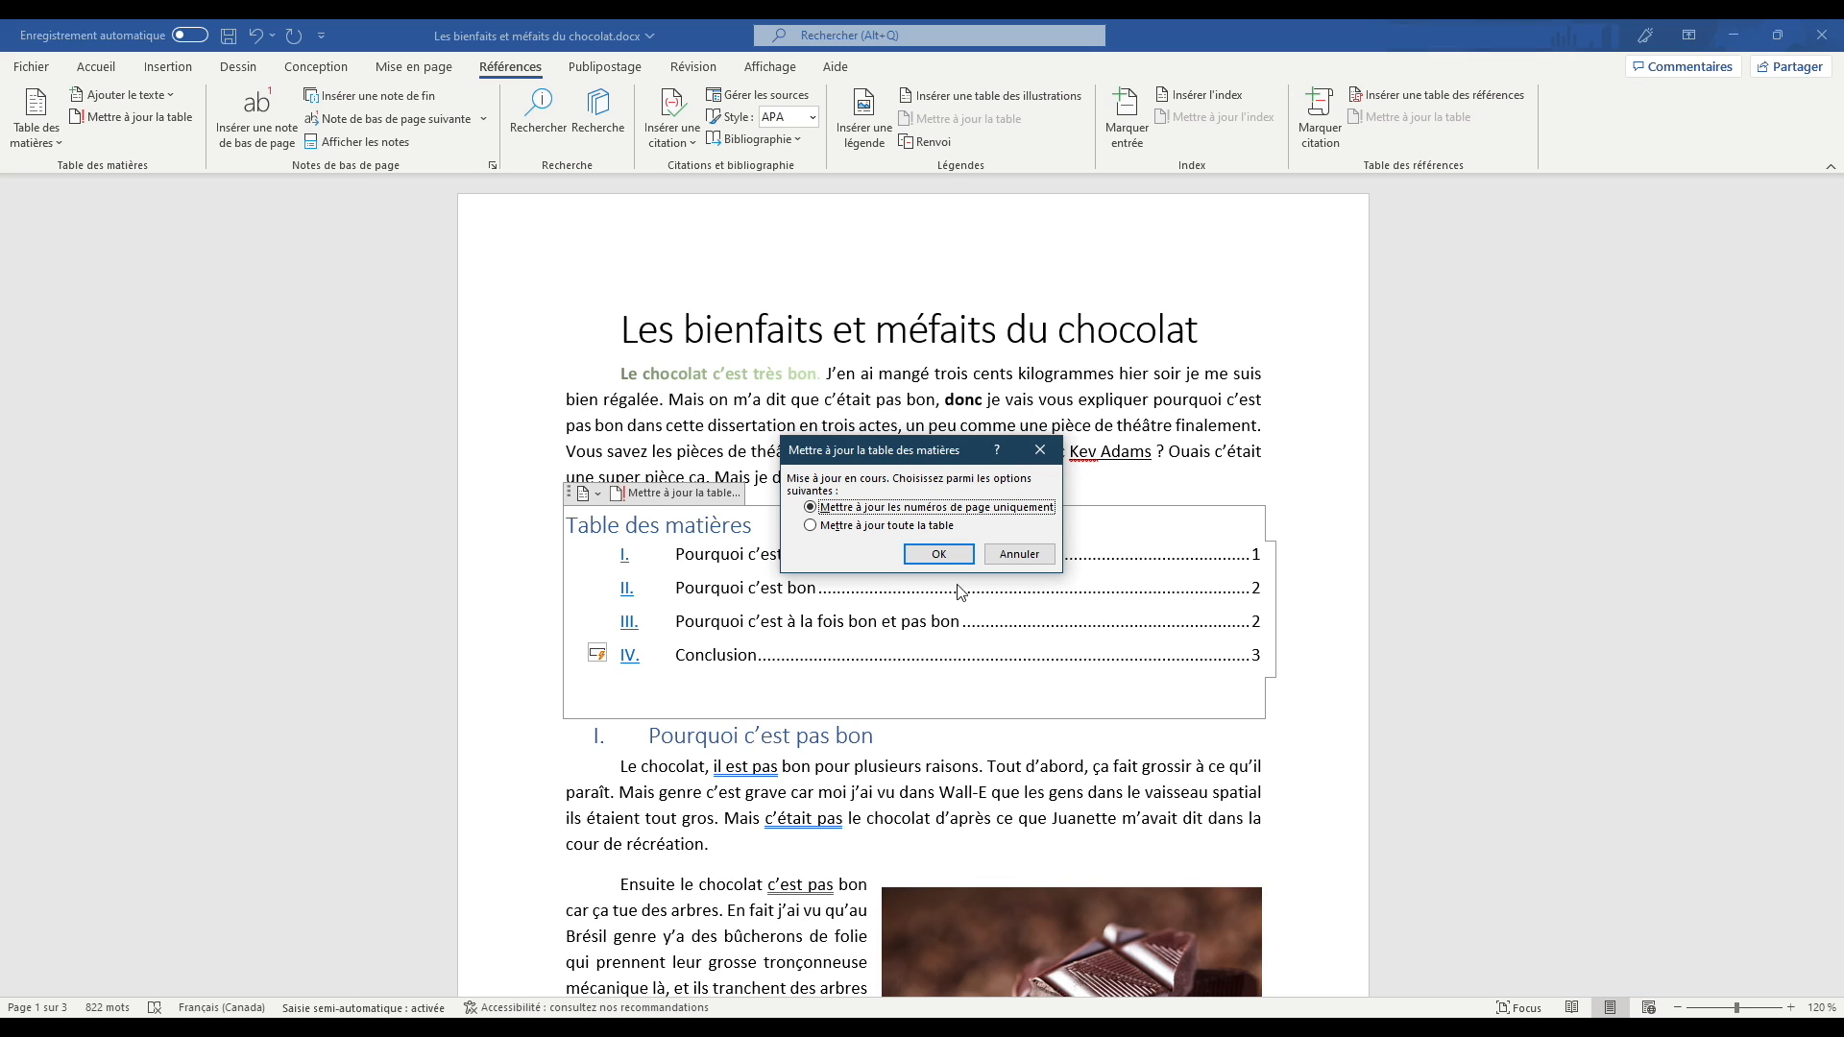
{"action": "left_click", "coordinate": [920, 526]}
{"action": "left_click", "coordinate": [1039, 553]}
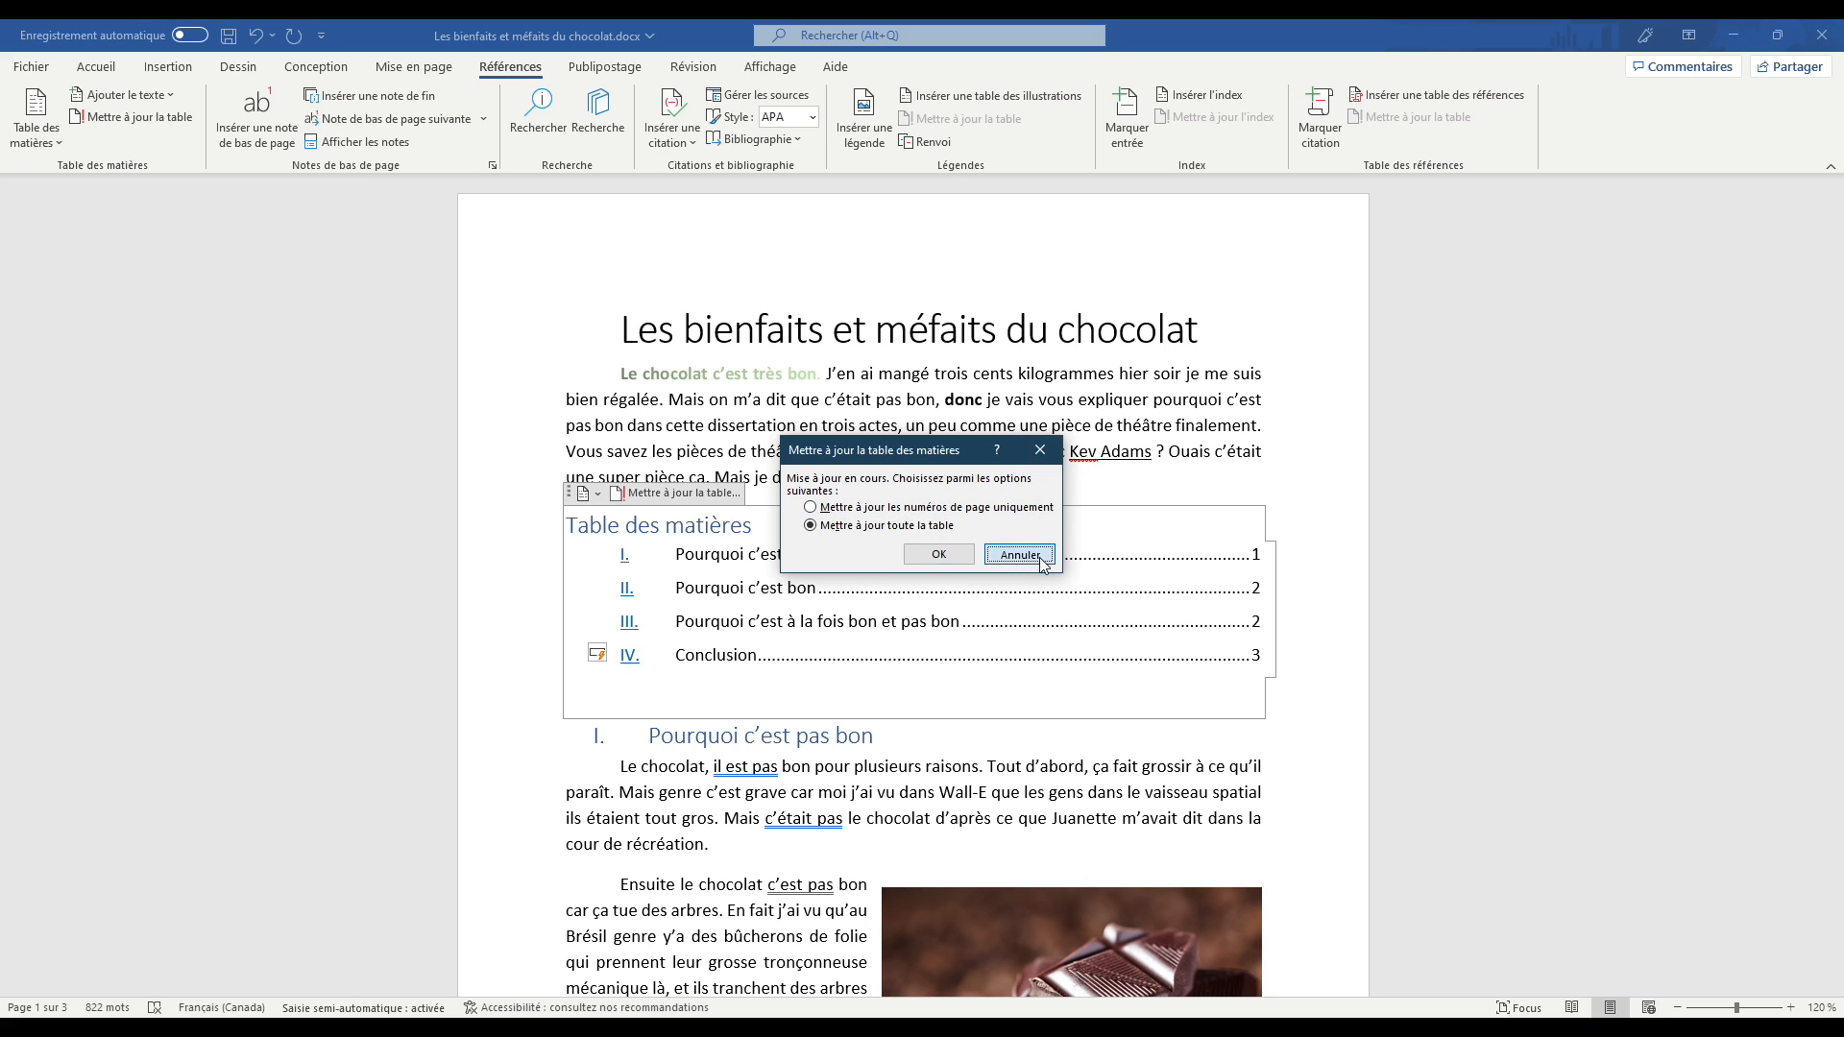
{"action": "left_click", "coordinate": [1041, 467]}
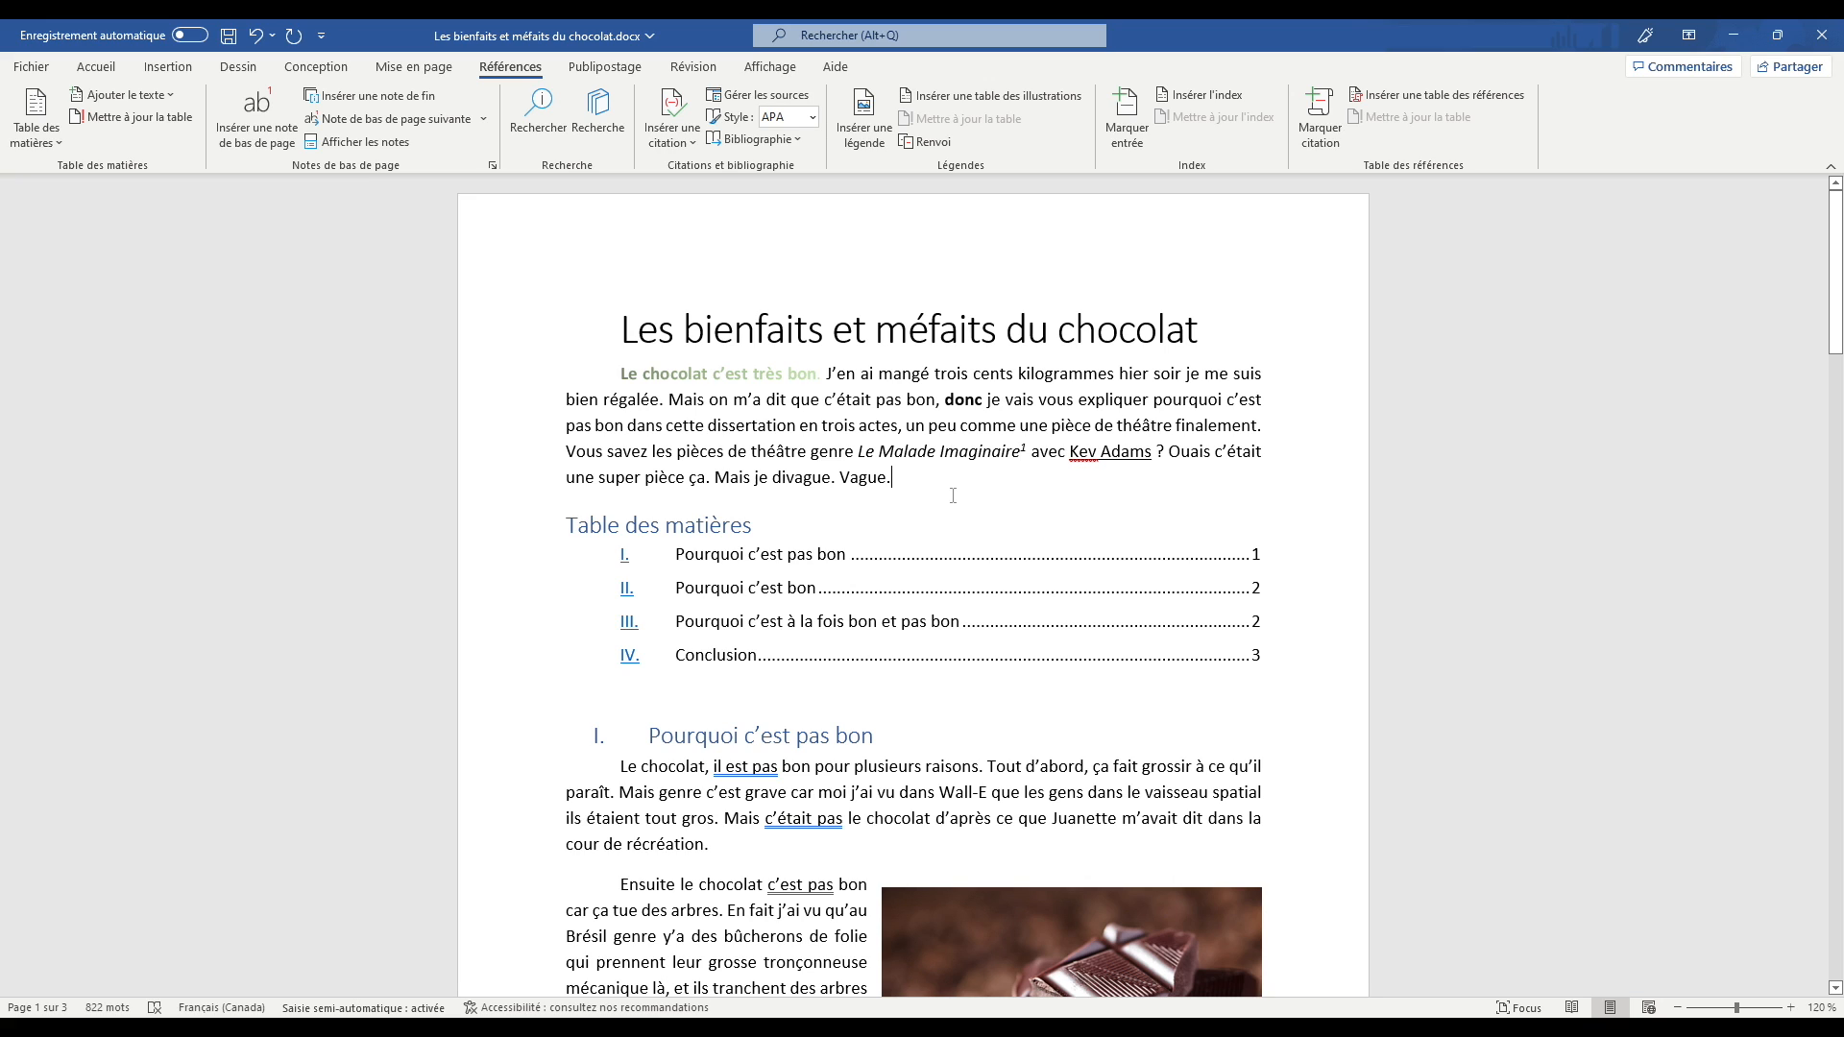
{"action": "left_click", "coordinate": [96, 67]}
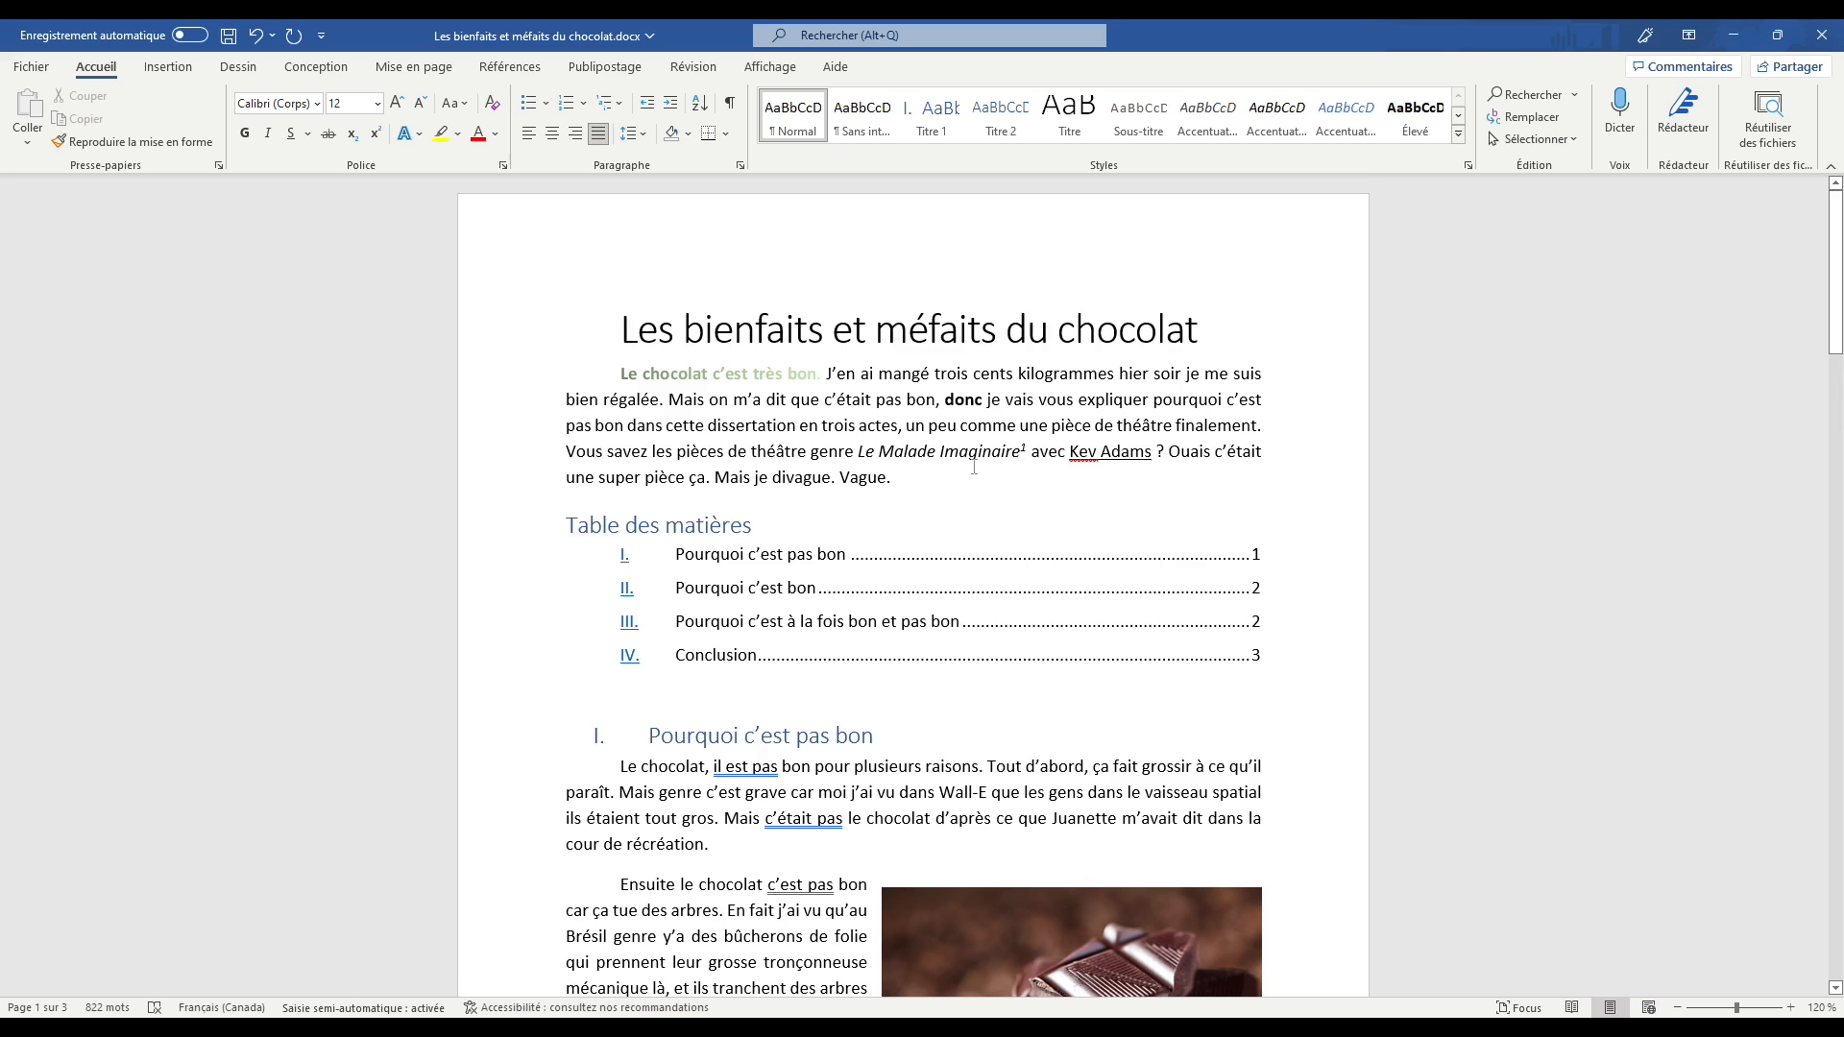
{"action": "scroll", "coordinate": [989, 465], "scroll_direction": "down", "scroll_amount": 7}
{"action": "scroll", "coordinate": [1077, 537], "scroll_direction": "up", "scroll_amount": 4}
{"action": "scroll", "coordinate": [1077, 538], "scroll_direction": "up", "scroll_amount": 3}
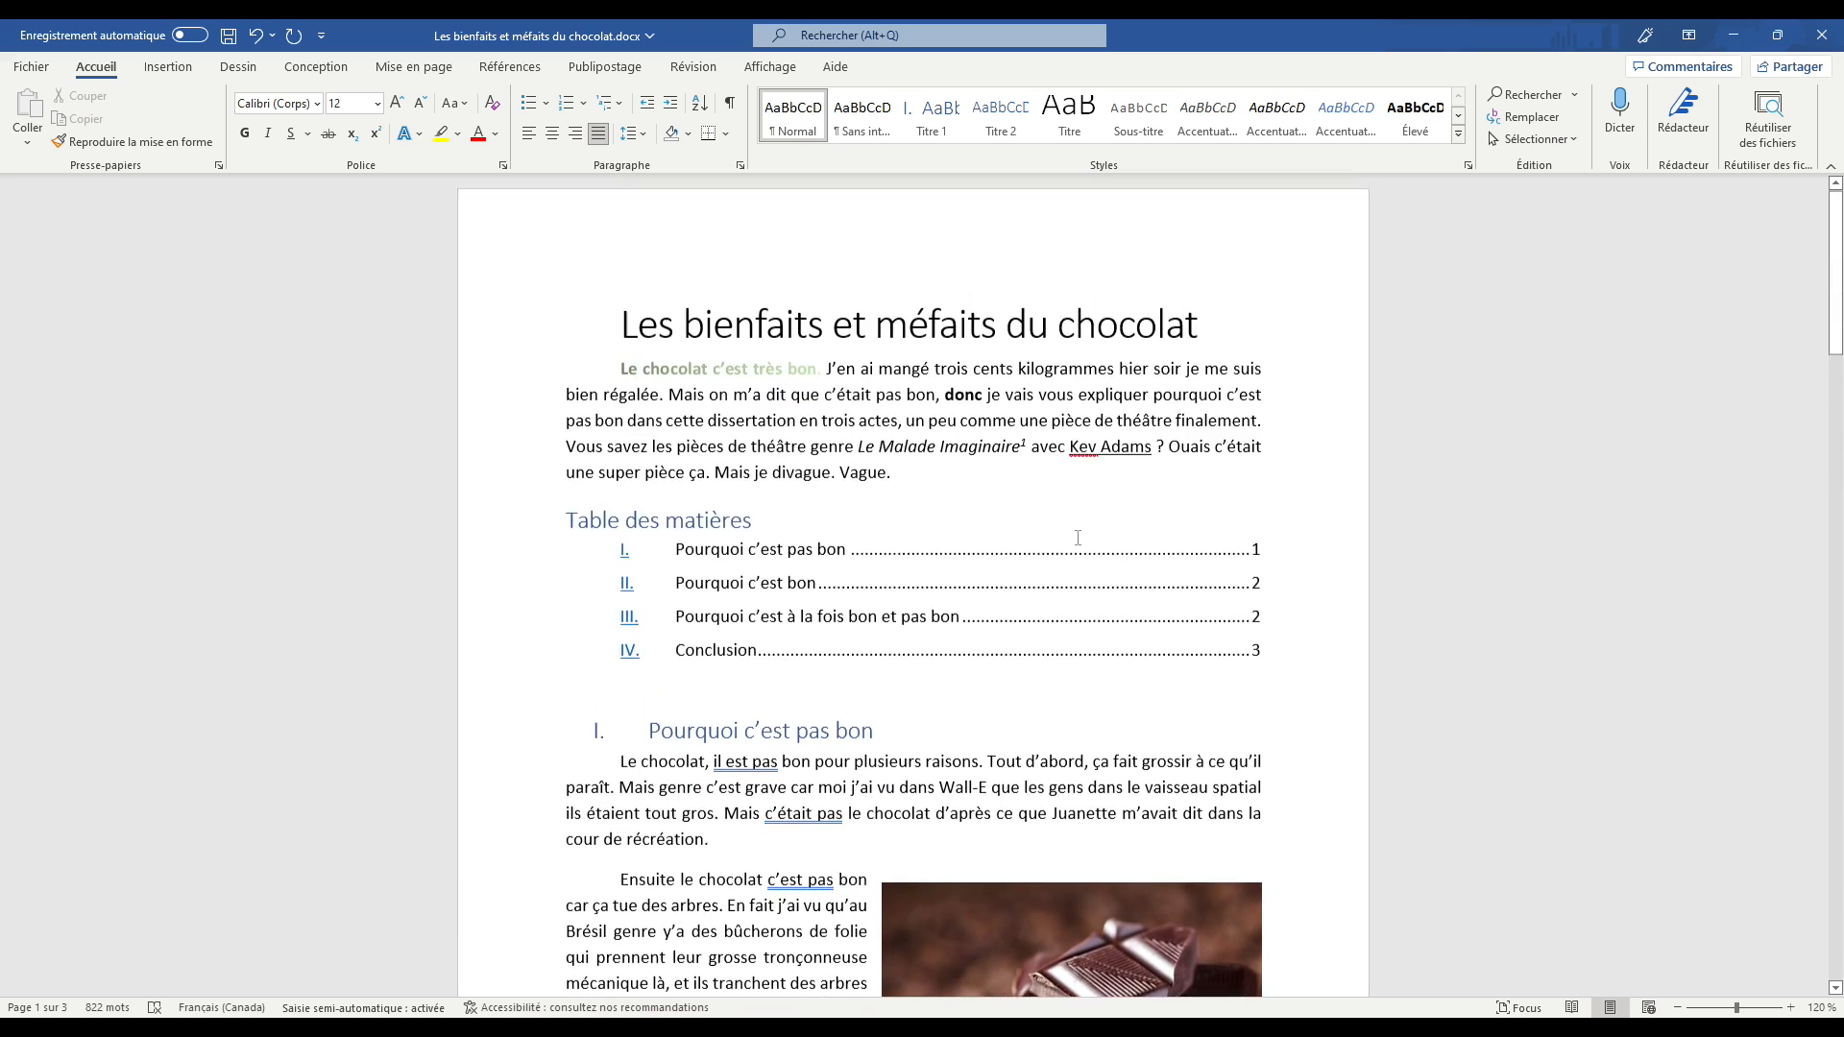
{"action": "mouse_move", "coordinate": [1000, 467]}
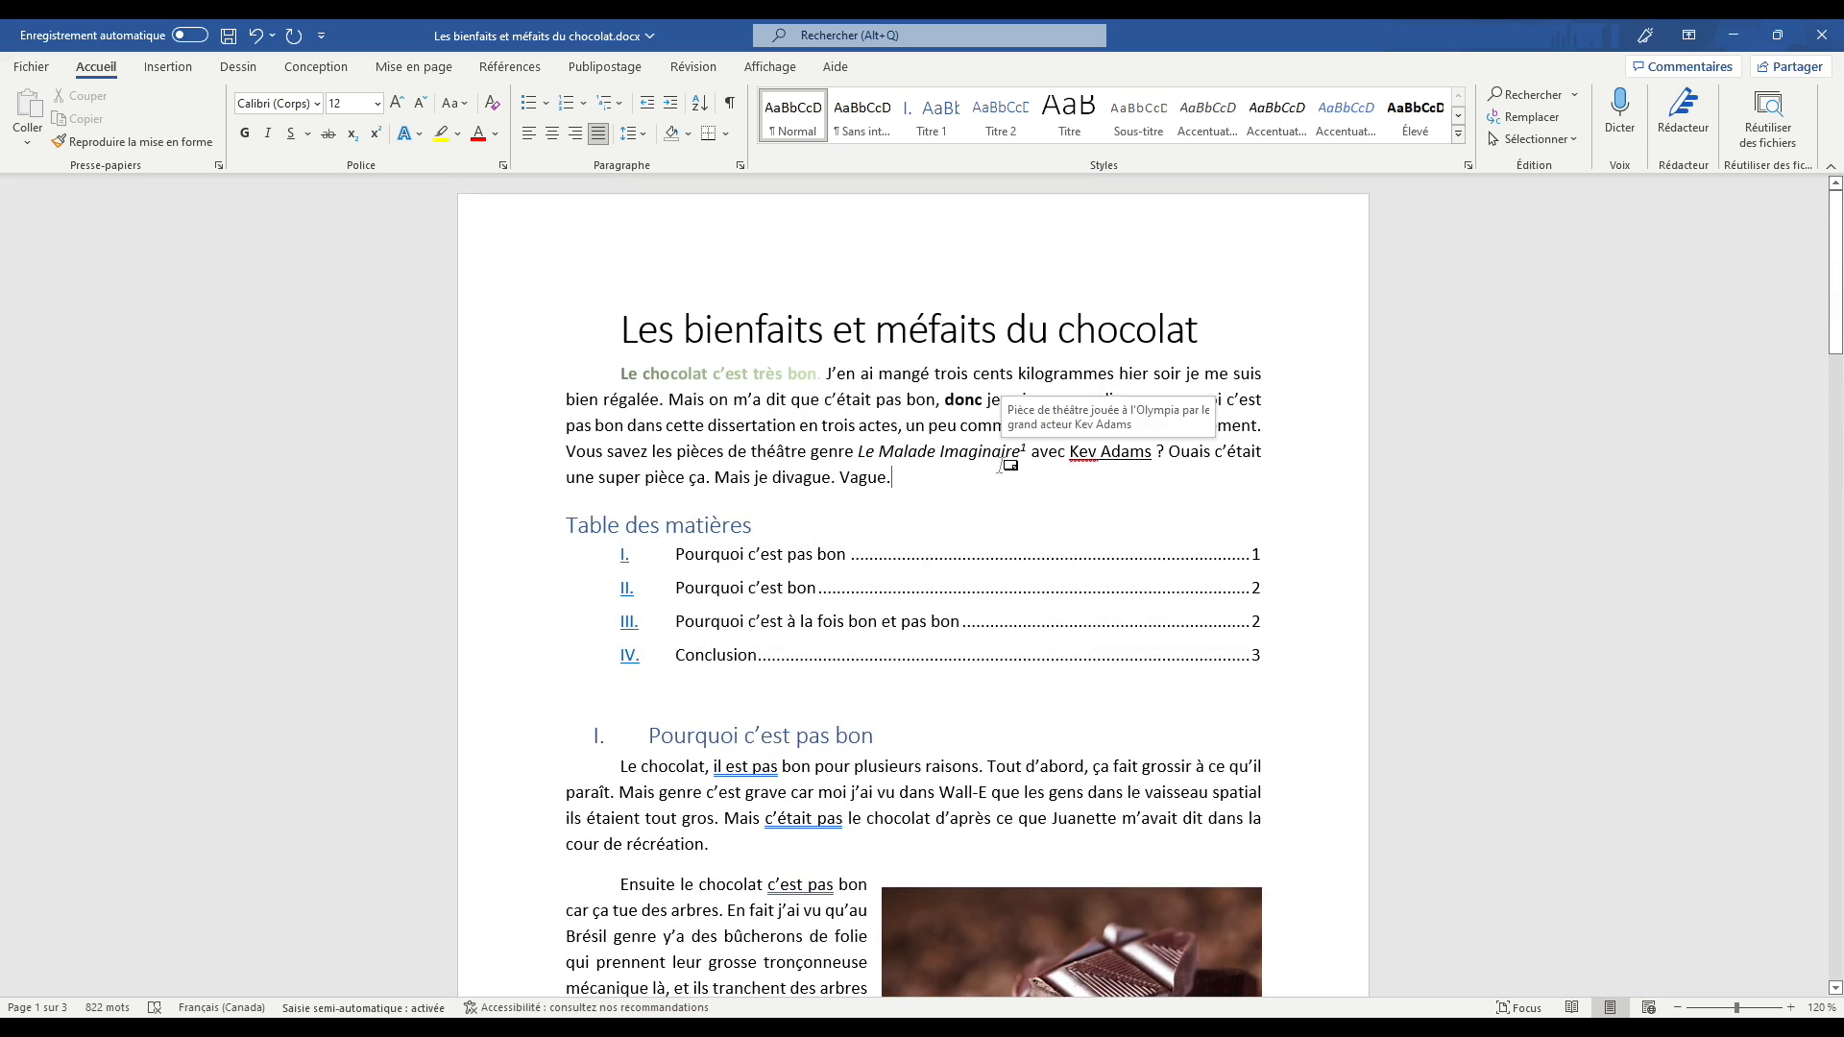
{"action": "left_click", "coordinate": [1024, 487]}
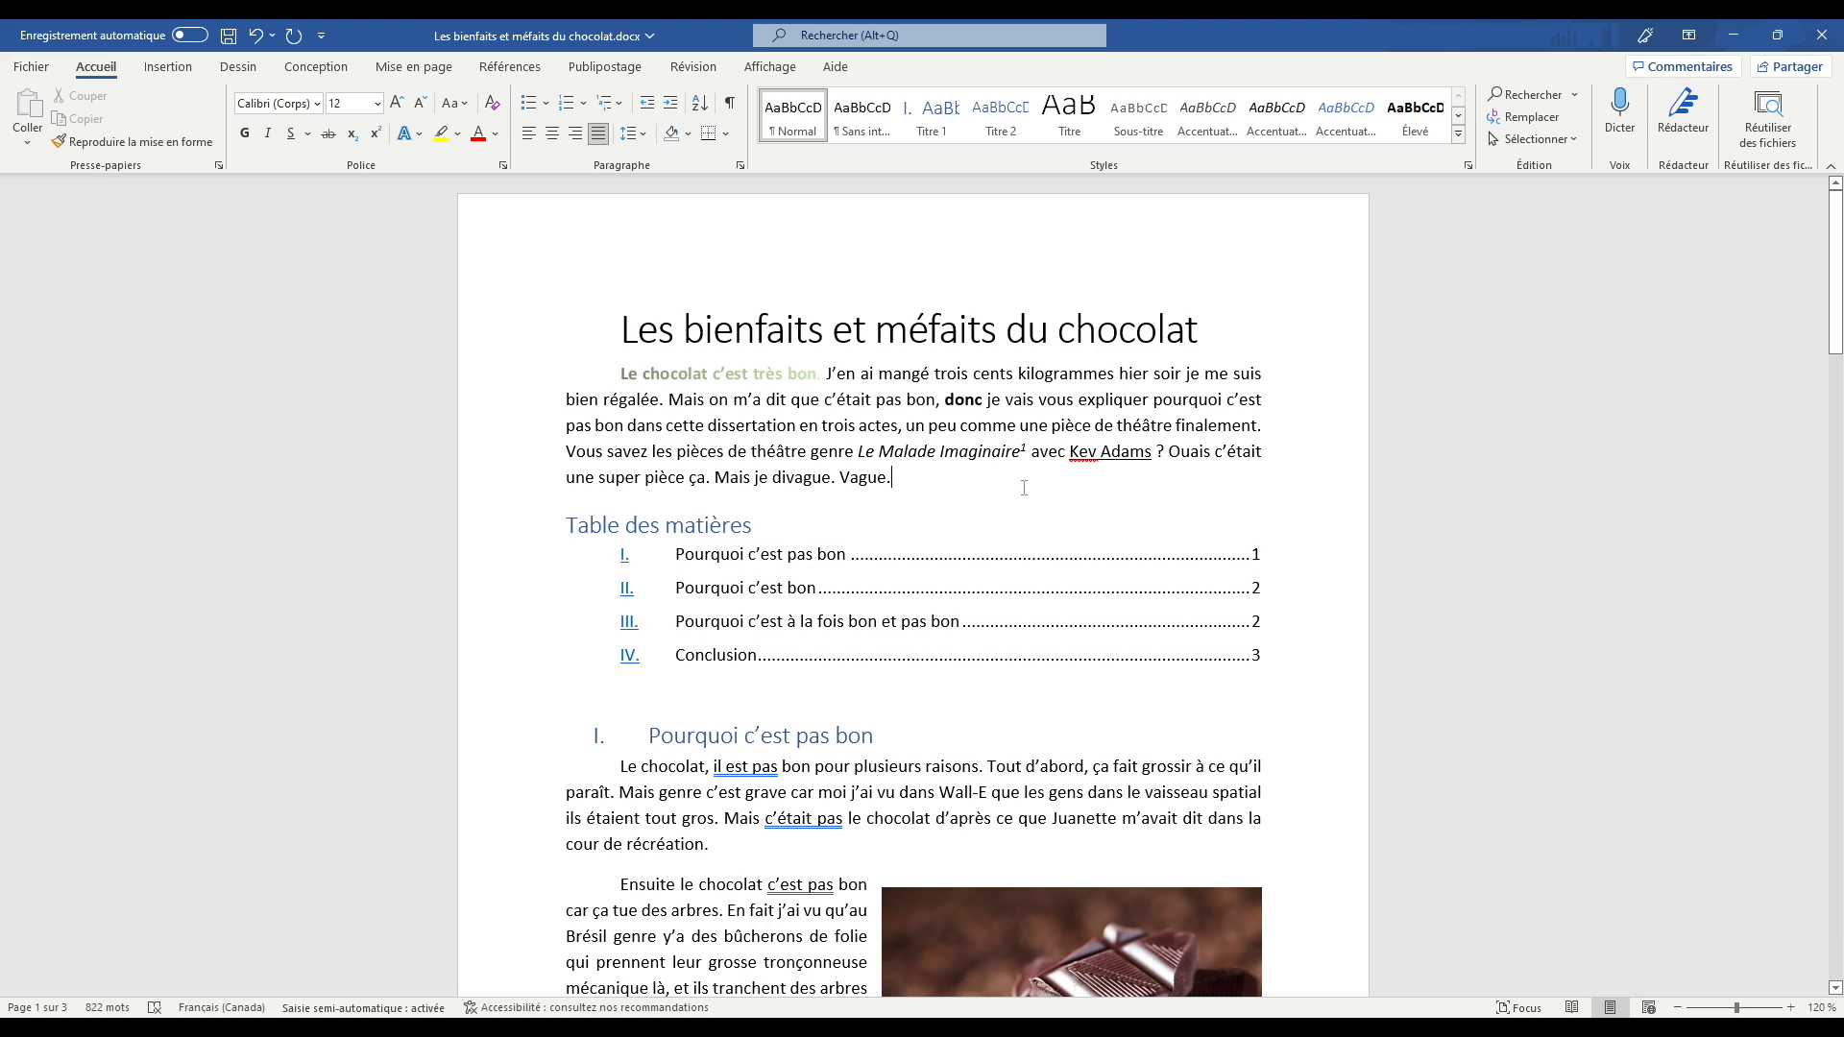